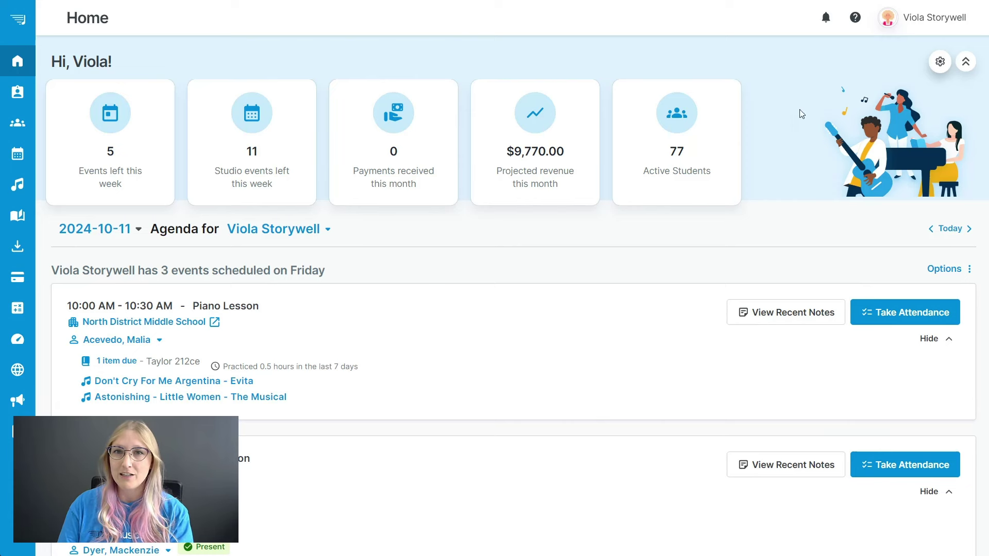
Select and save New Attendance Experience in My Preferences, then return to the Home dashboard.
click(911, 29)
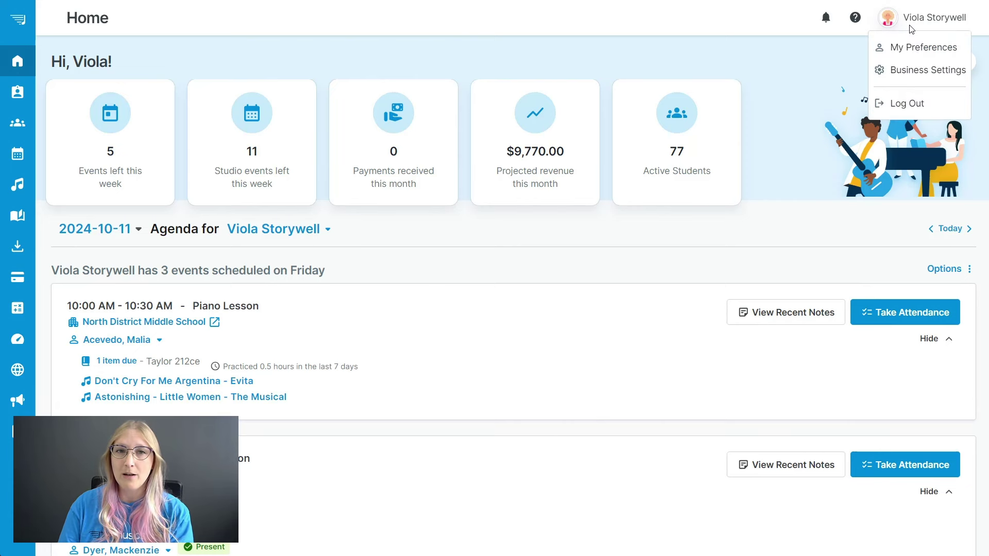
click(910, 48)
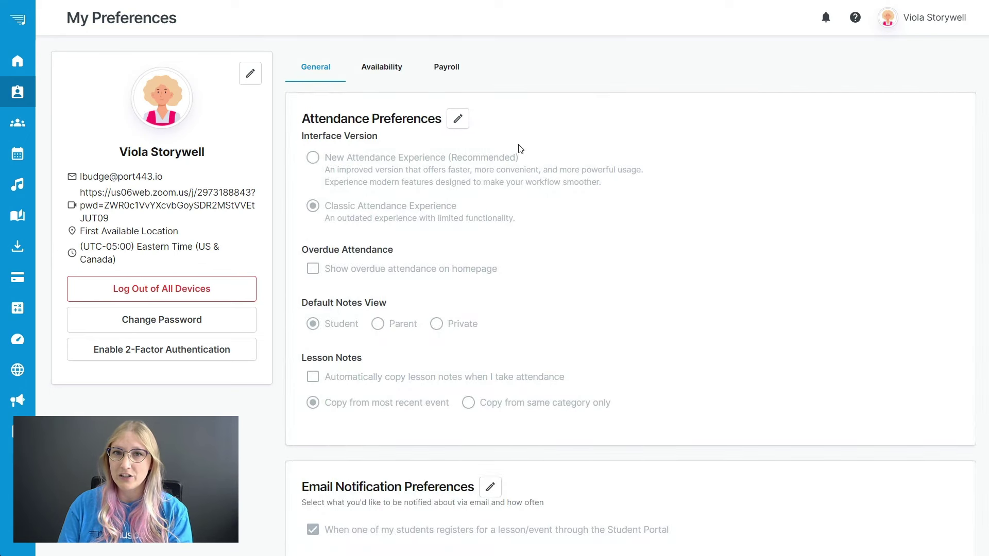
click(458, 120)
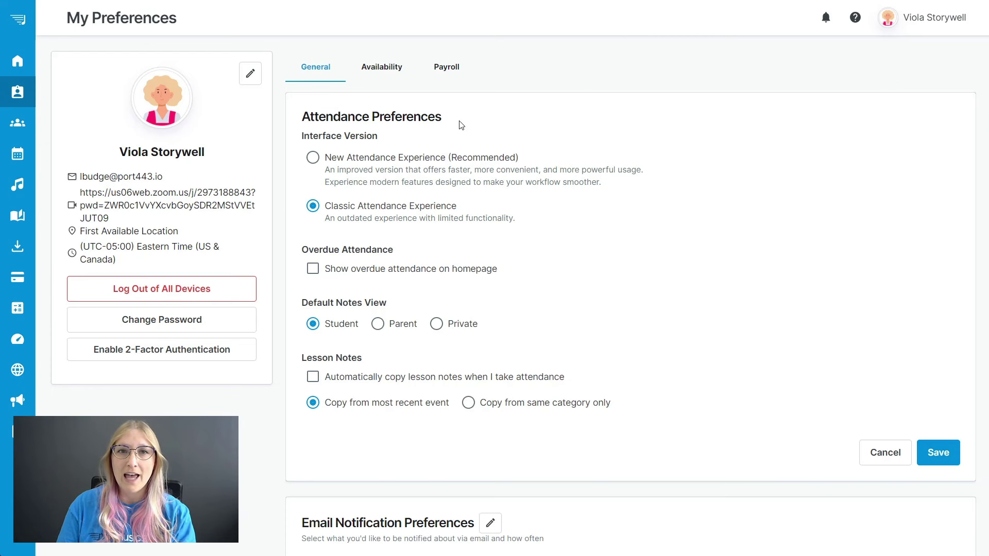
click(312, 157)
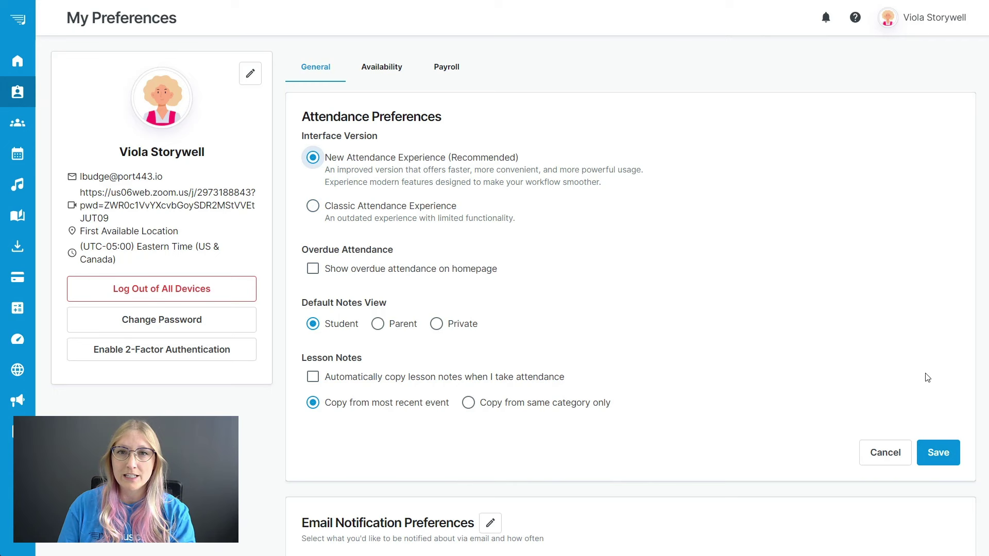
click(939, 456)
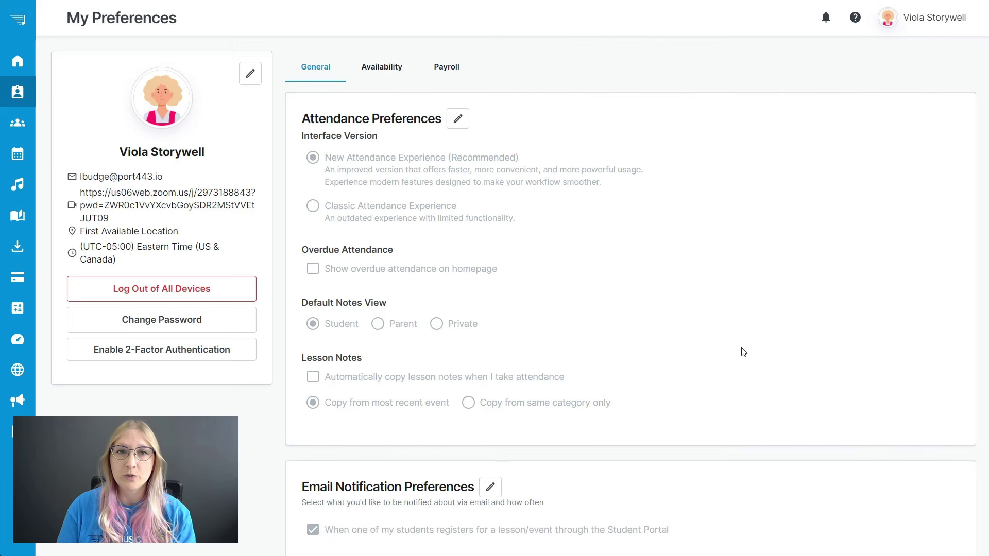
mouse_move(17, 61)
click(43, 66)
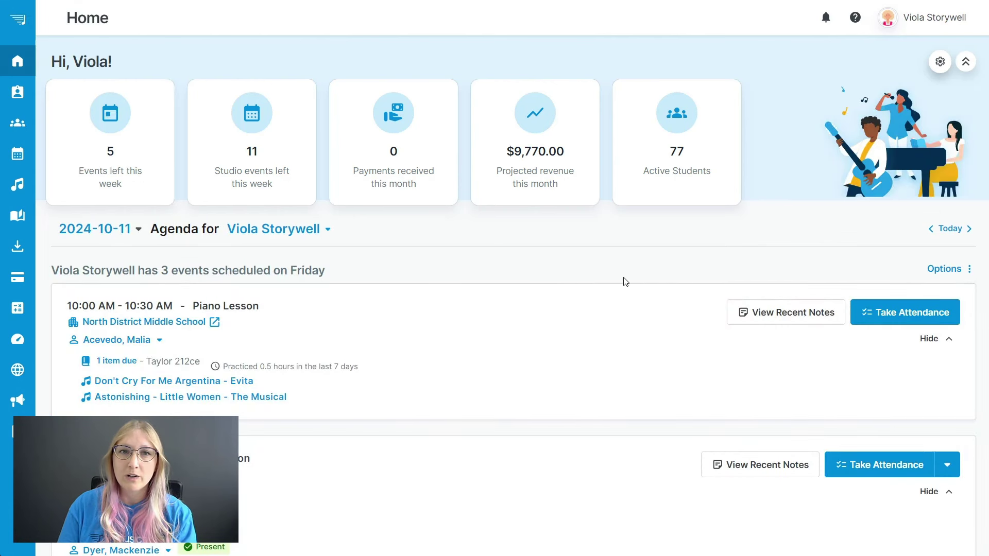
Take attendance for the 10:00 AM lesson, changing status from Present ($) to Absent, No Make-Up ($).
click(901, 312)
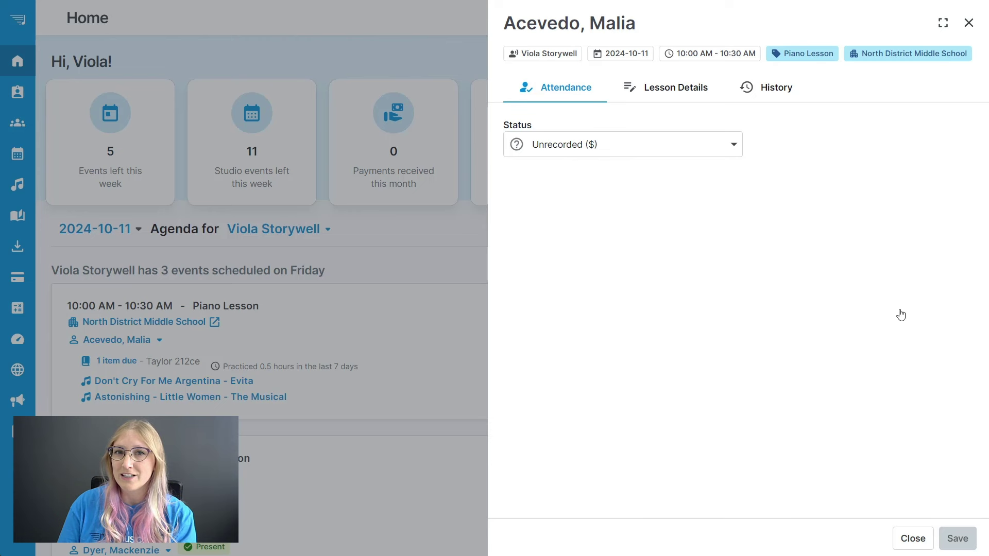
click(732, 147)
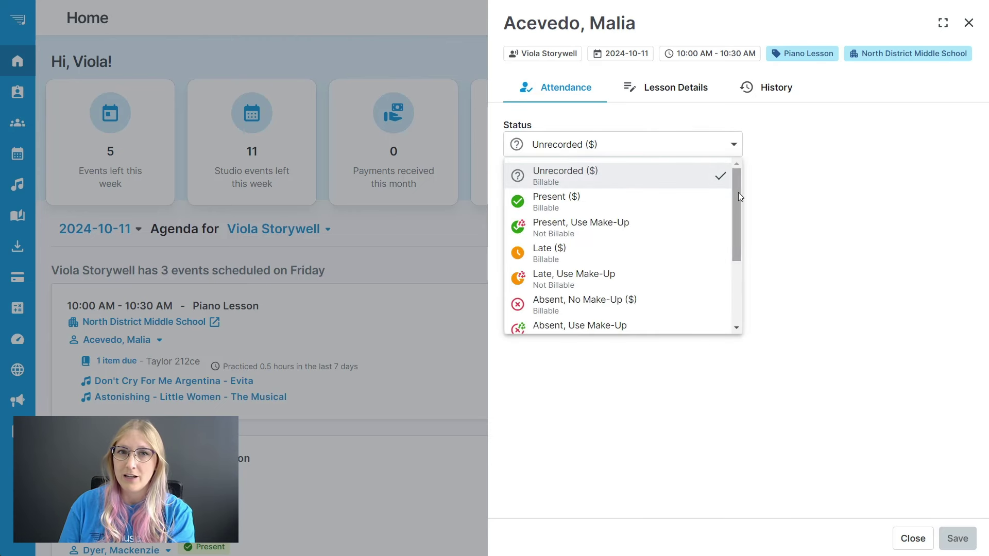
mouse_move(738, 193)
mouse_down()
mouse_move(737, 265)
mouse_move(722, 163)
mouse_up()
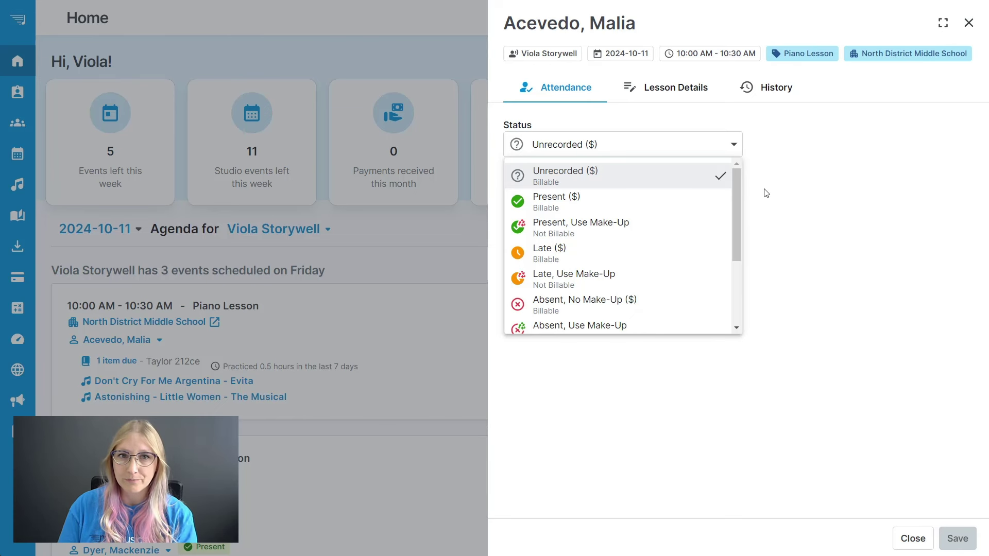
click(670, 201)
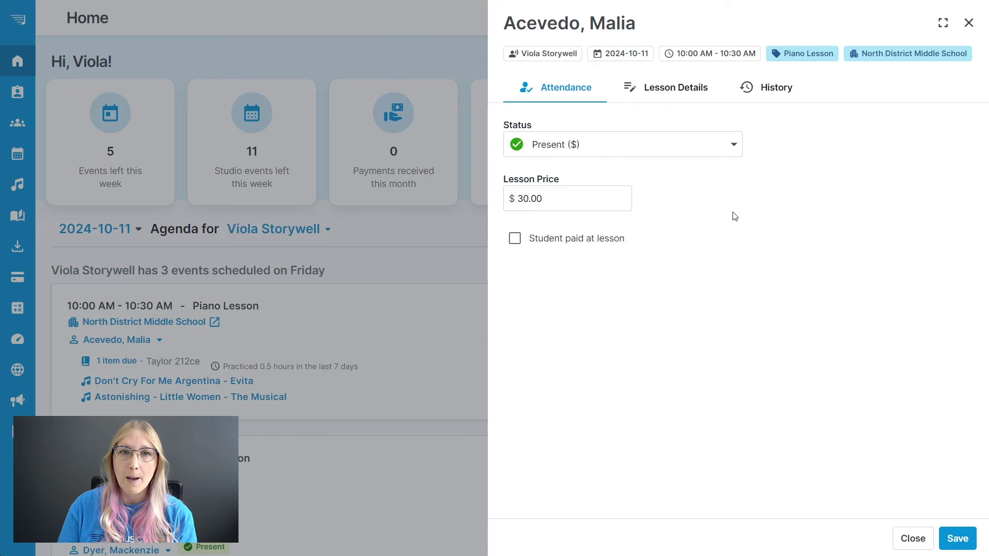
click(721, 152)
drag(731, 198, 745, 286)
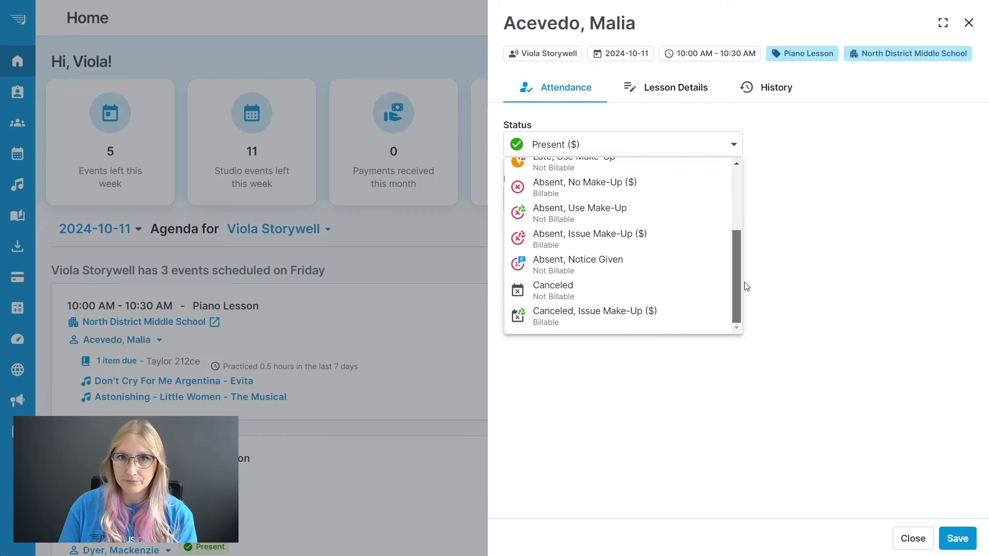
click(592, 187)
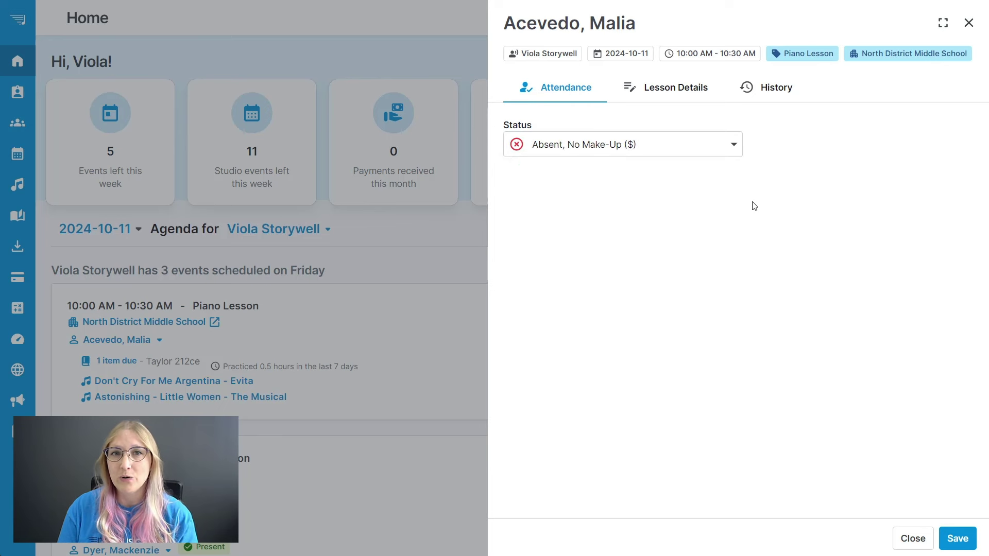
In Lesson Details, view Parent, Private and Student notes, and show completed repertoire.
click(675, 89)
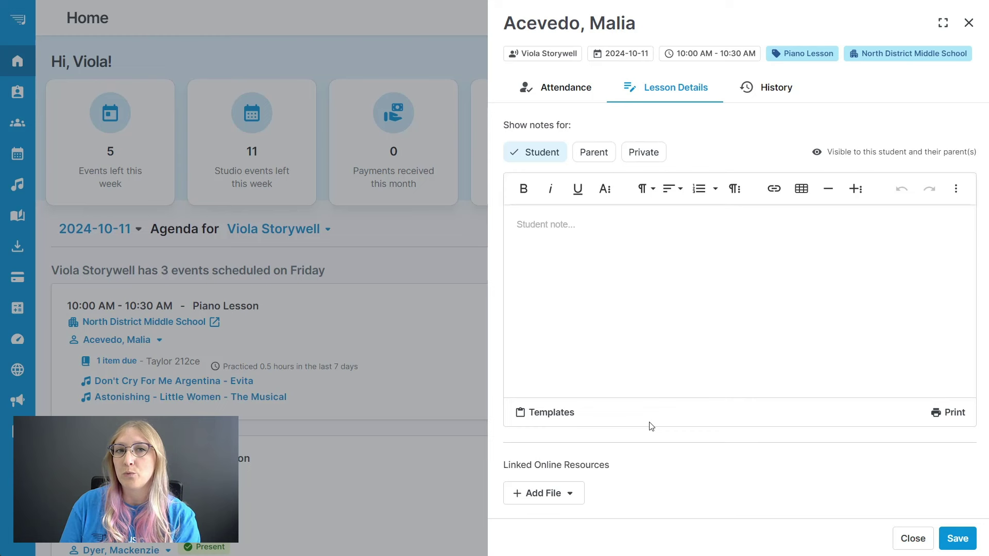
click(600, 155)
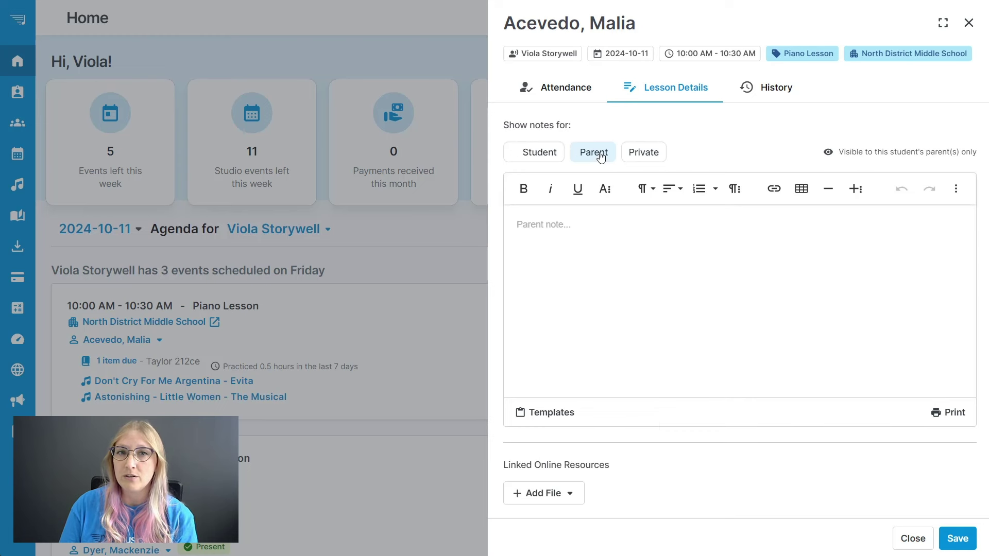
click(649, 153)
click(524, 152)
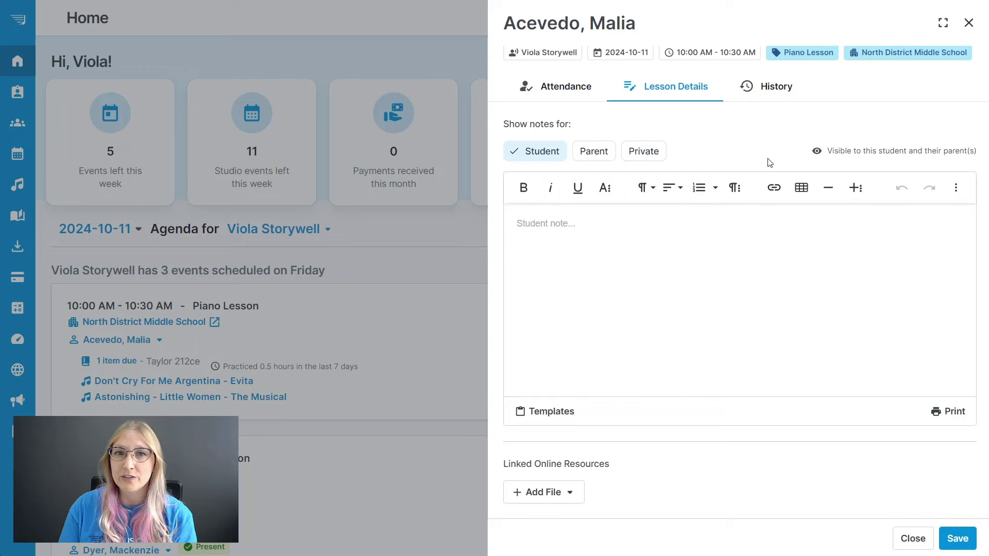
scroll(767, 159, down, 5)
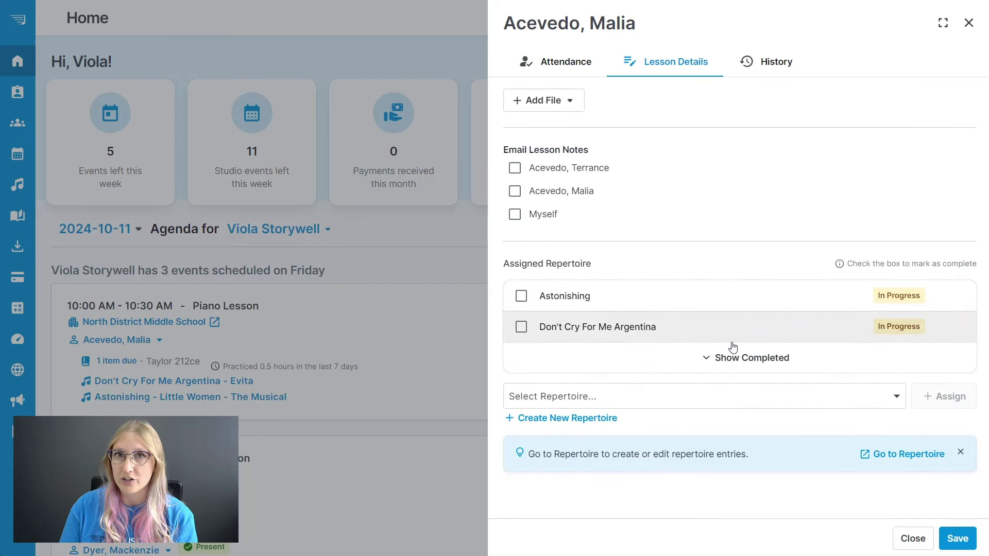
click(705, 359)
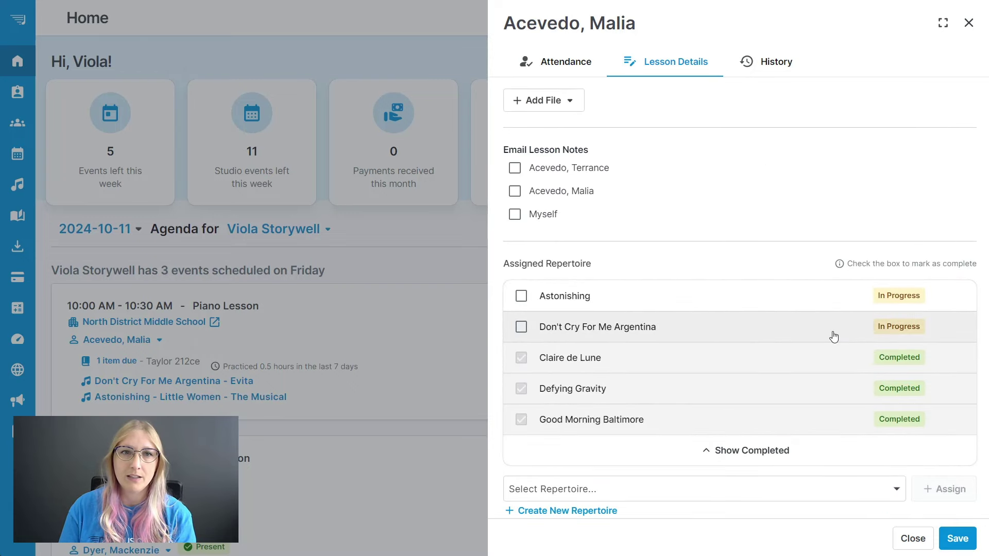
scroll(832, 337, up, 5)
scroll(833, 337, up, 1)
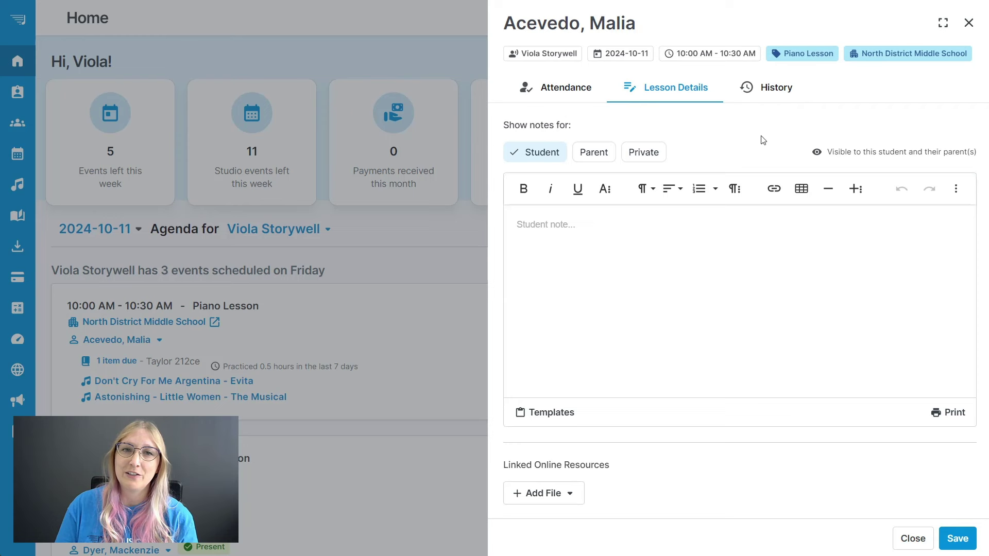
Filter activity history by notes, repertoire and practice logs, save the Absent attendance, and open Calendar.
click(775, 89)
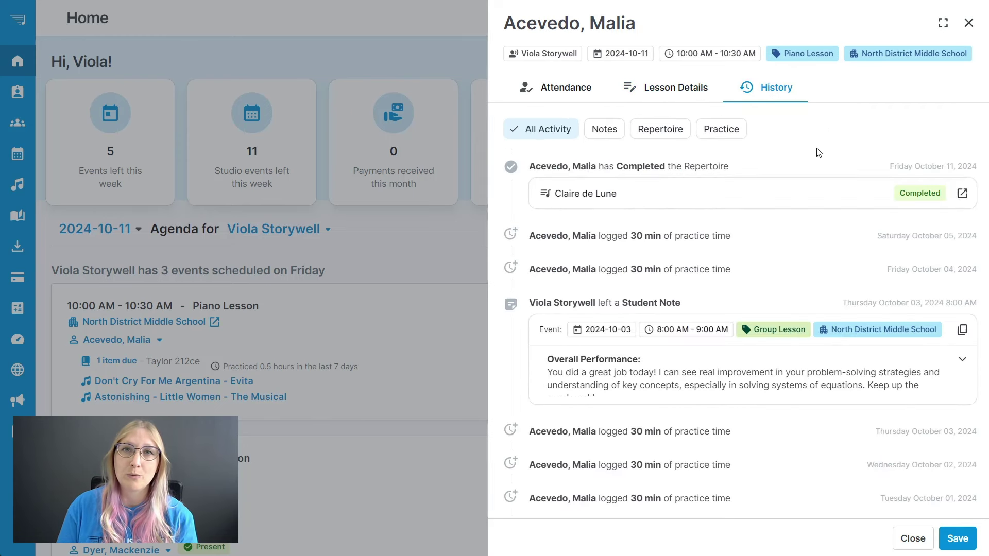
click(597, 131)
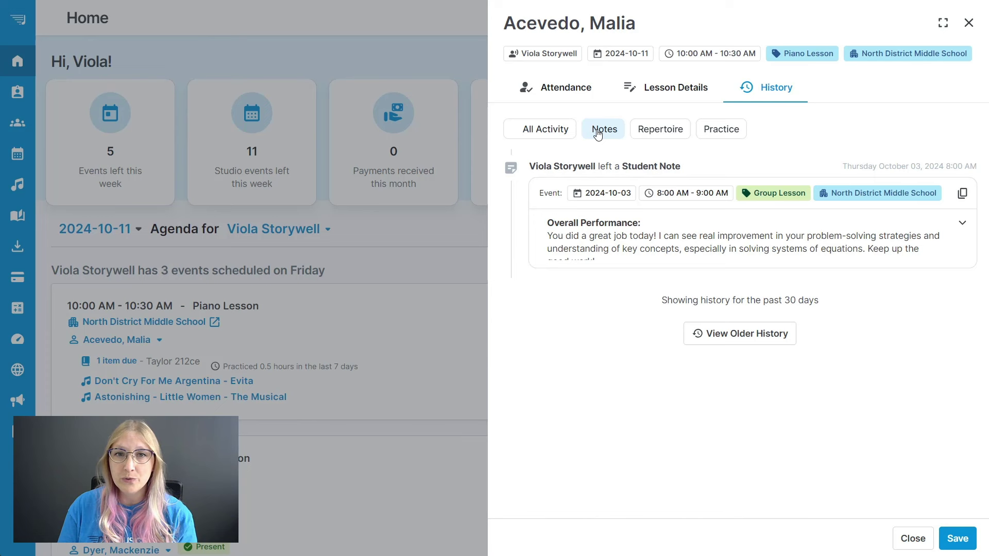
click(664, 132)
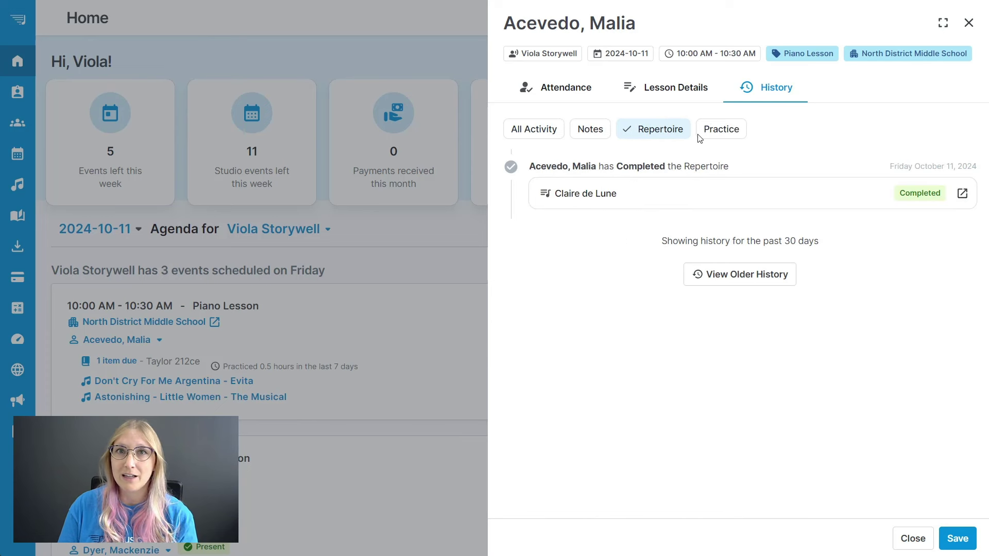
click(723, 138)
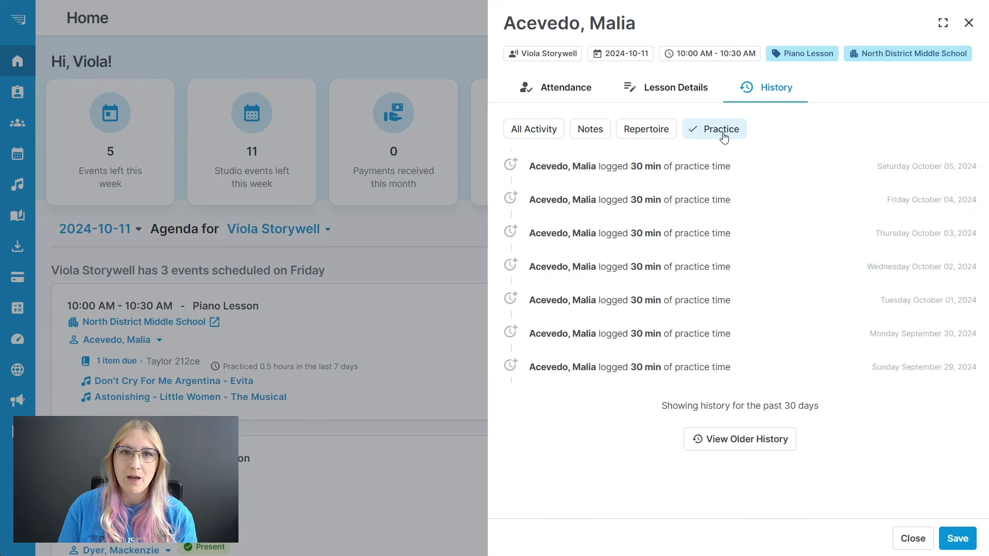
click(965, 540)
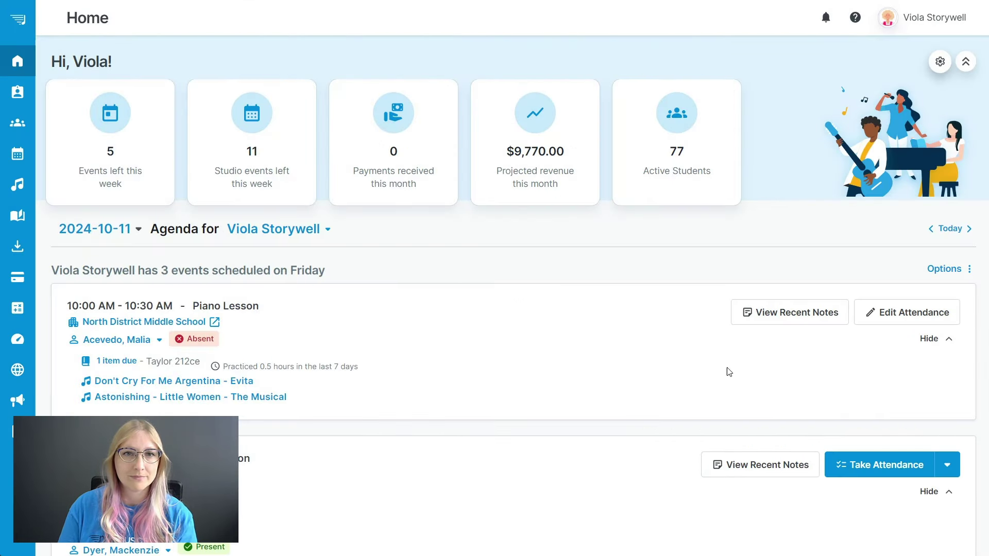
click(23, 152)
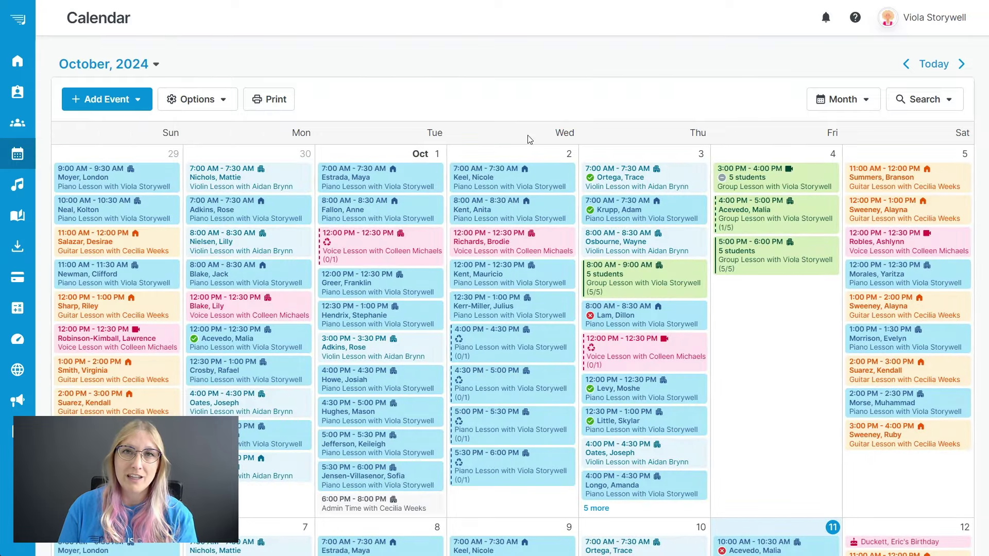
Mark the October 2, 7:00 AM Piano Lesson as Present ($) and save.
click(507, 186)
click(509, 399)
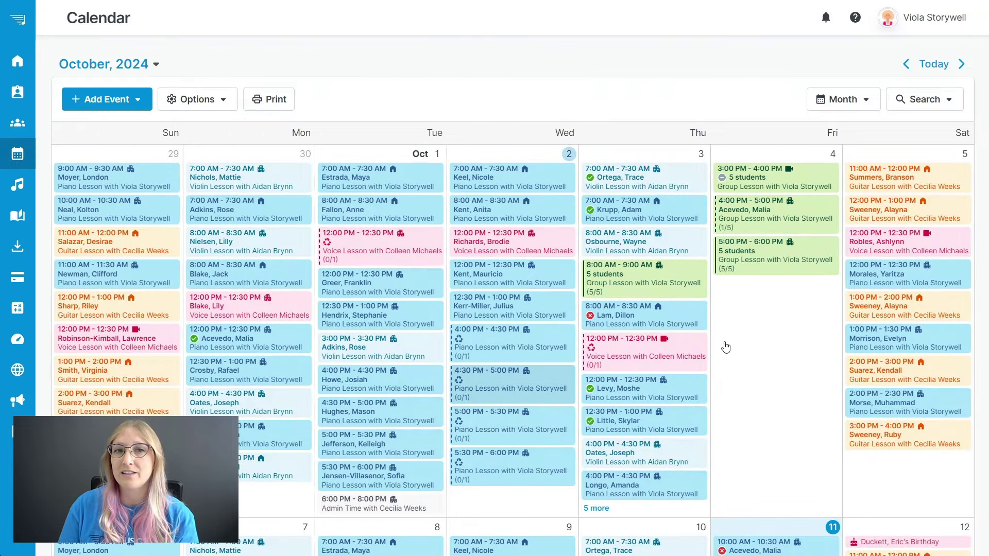
click(651, 149)
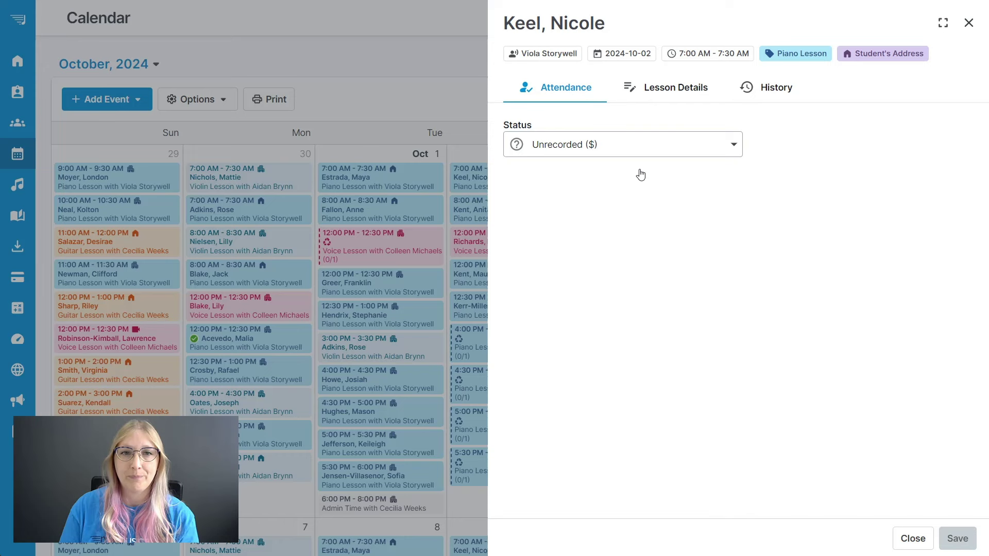
click(584, 205)
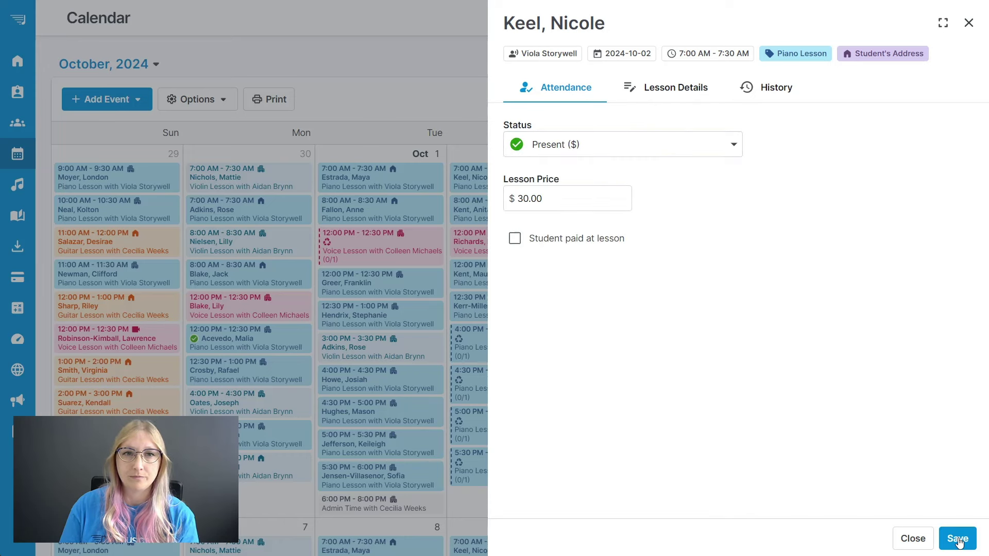
click(957, 539)
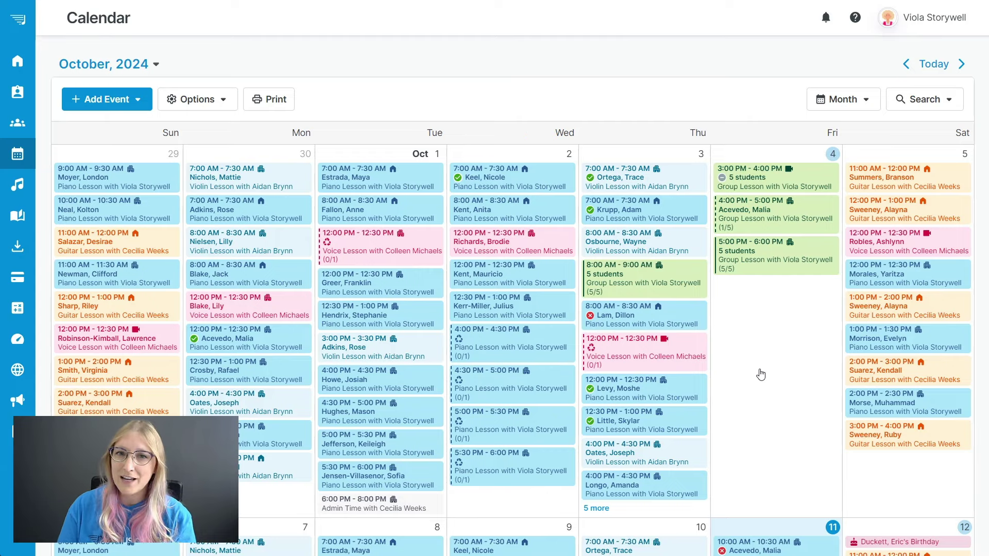
scroll(760, 374, down, 2)
scroll(760, 374, down, 3)
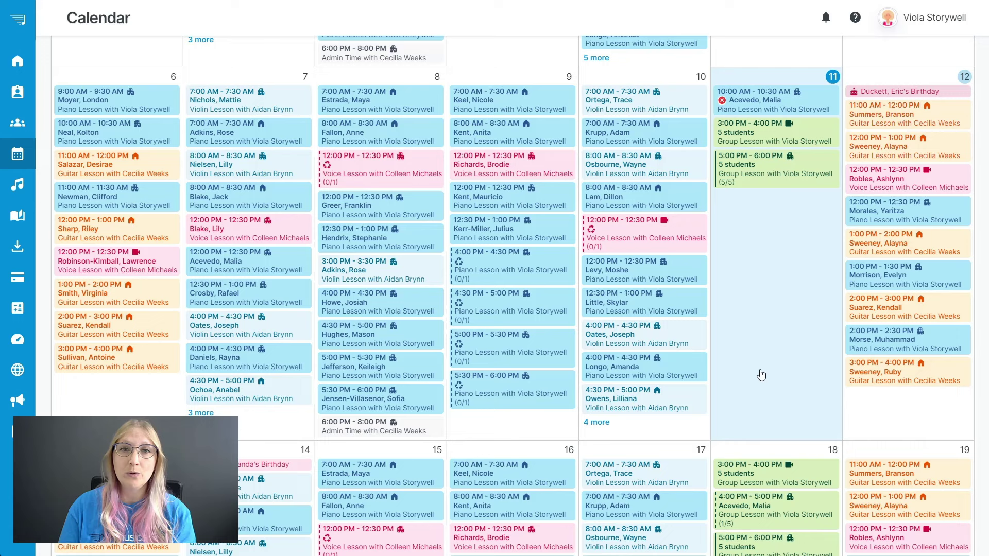
click(768, 136)
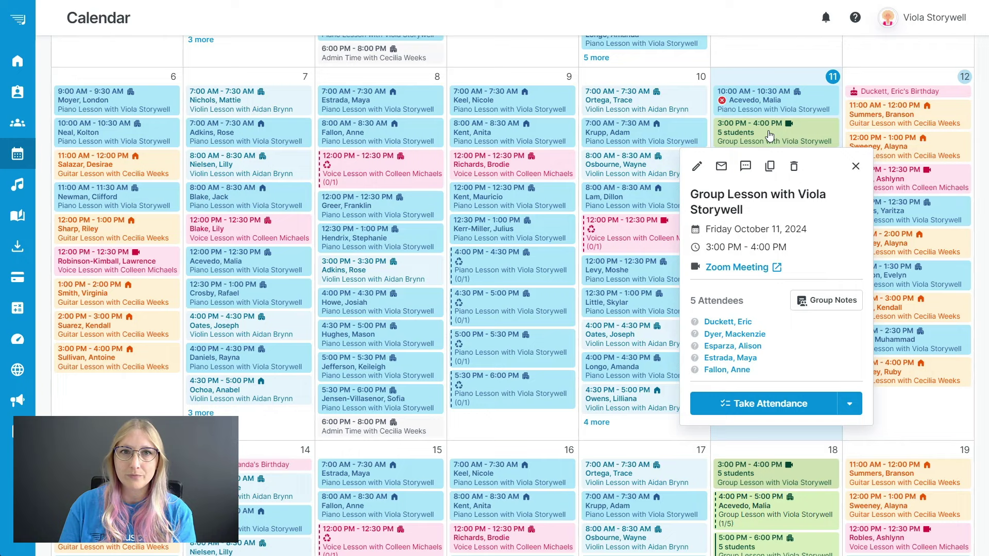
click(849, 405)
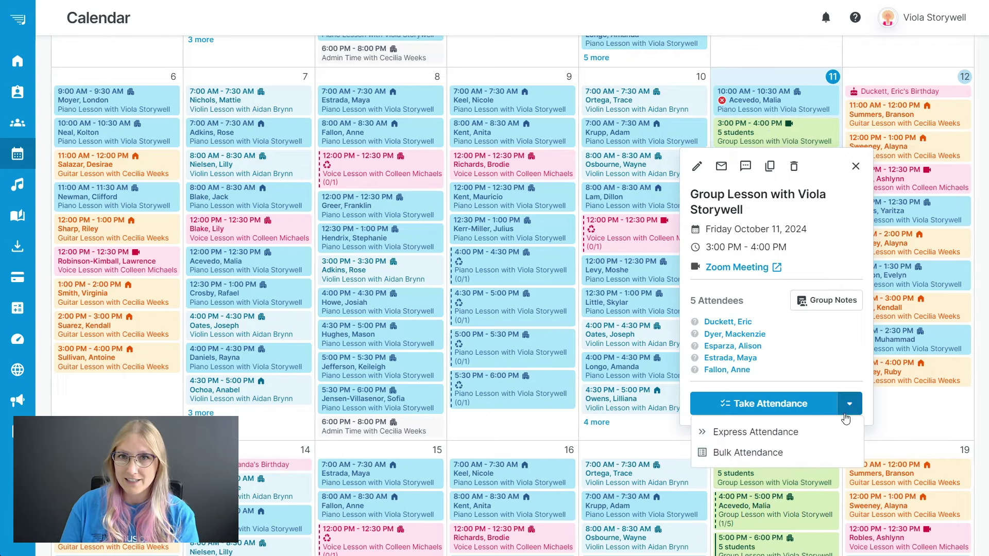
click(788, 438)
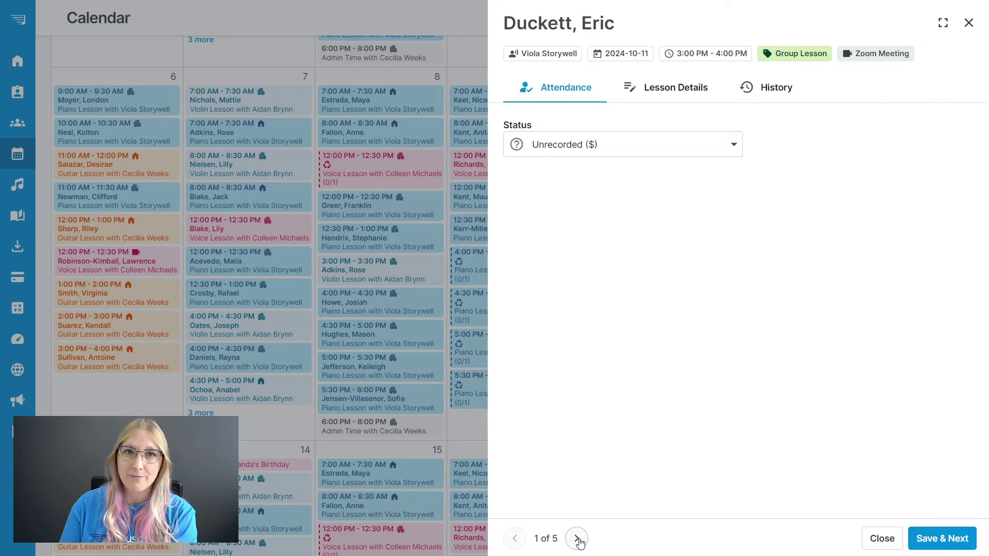
click(577, 539)
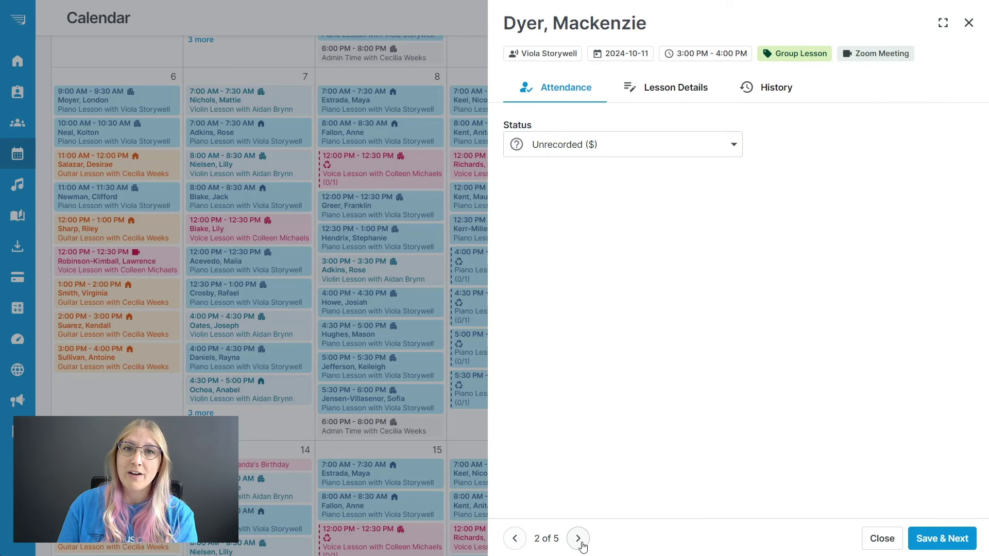
click(578, 539)
click(577, 539)
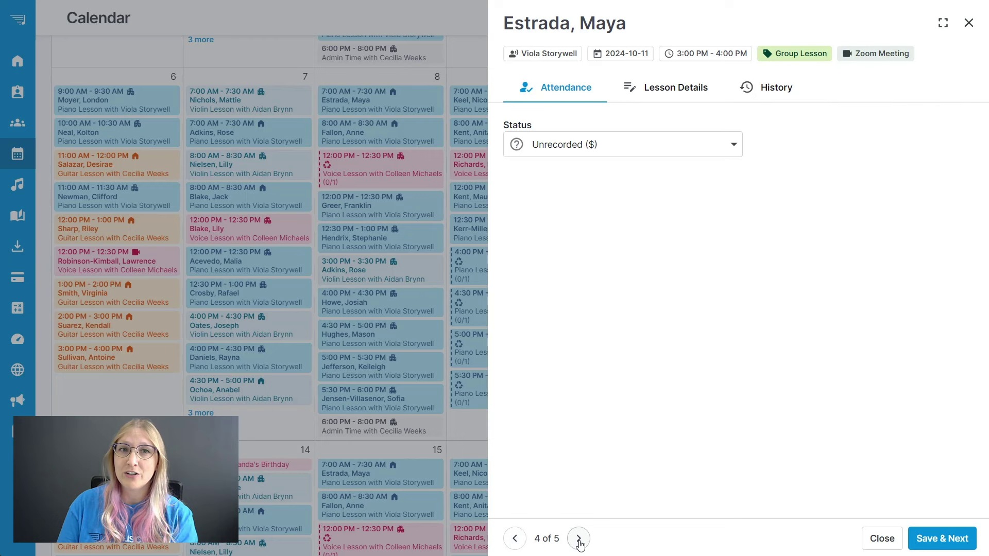
click(578, 540)
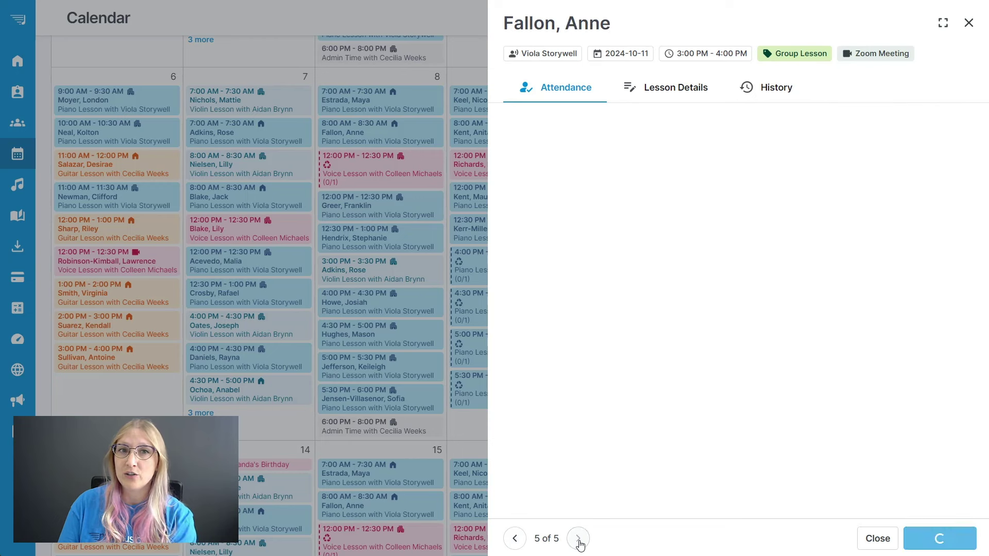
click(515, 539)
click(515, 540)
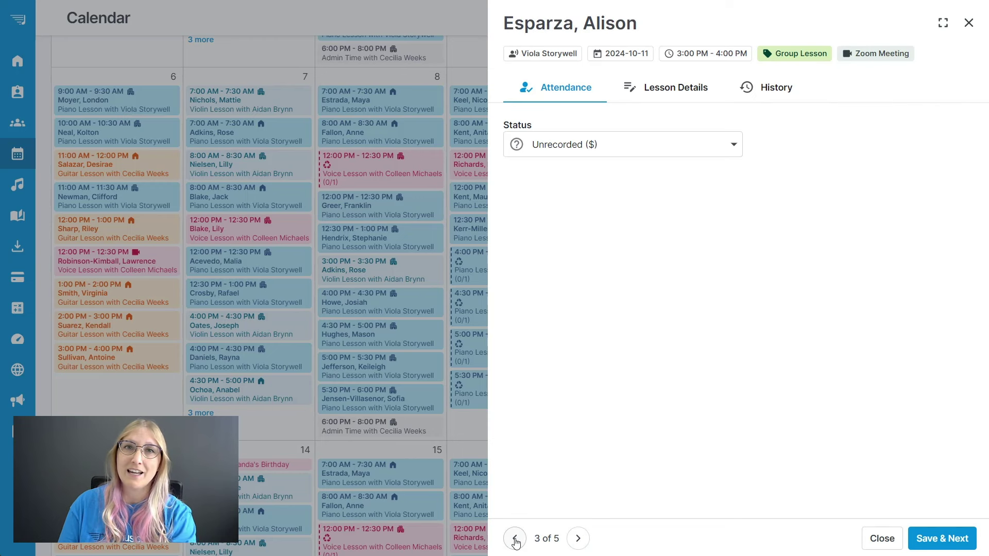
click(514, 538)
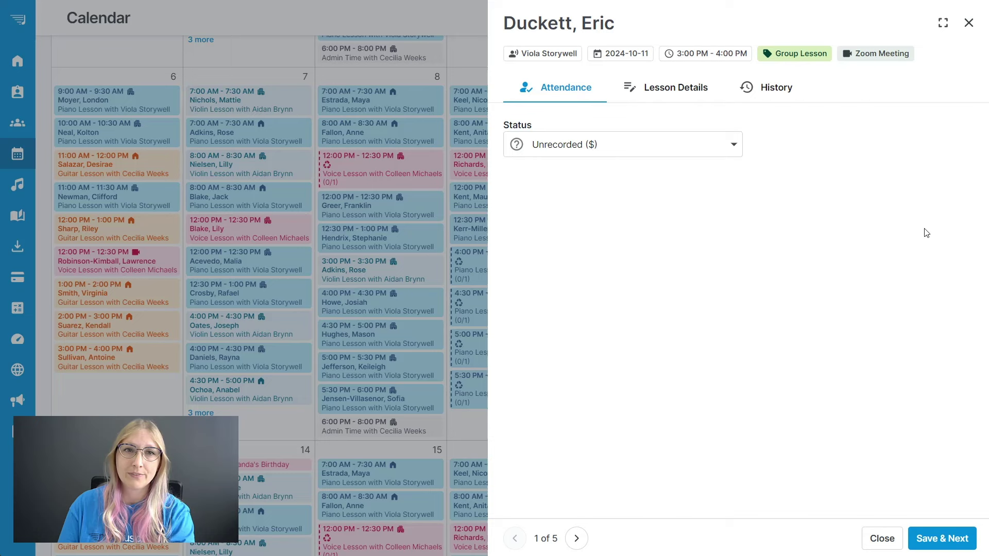
Close the open attendance panel and start Bulk Attendance for the Oct 11 3:00 PM Group Lesson.
click(968, 23)
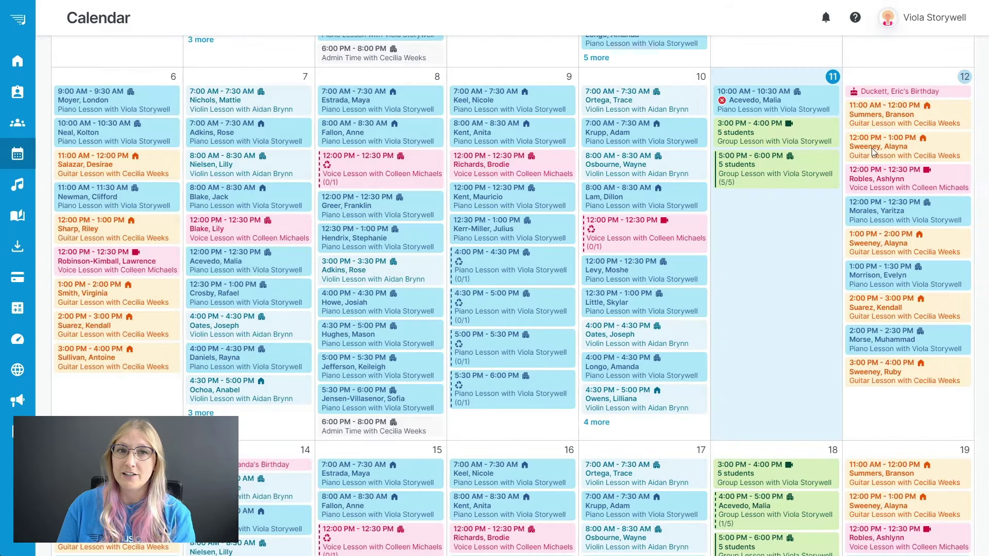
click(770, 134)
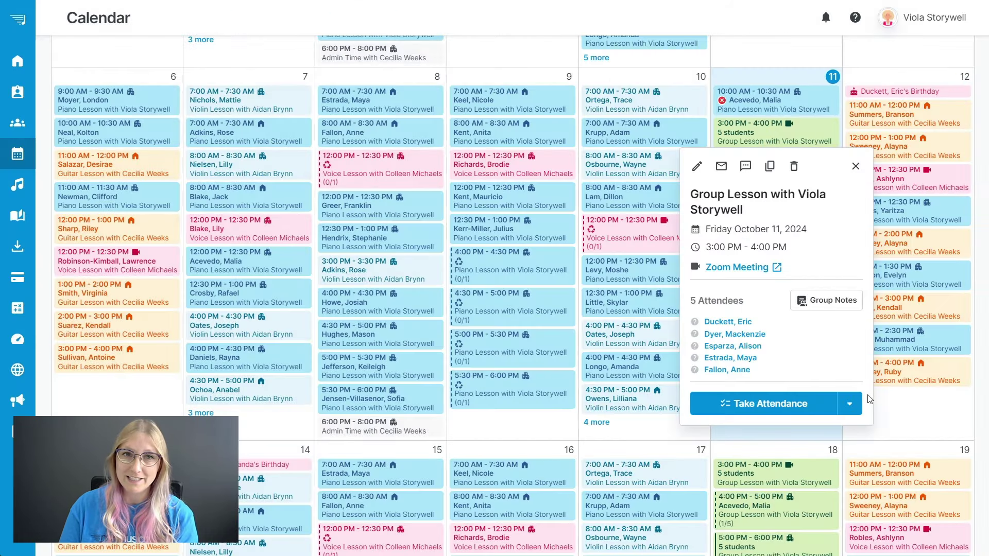
click(849, 406)
click(748, 451)
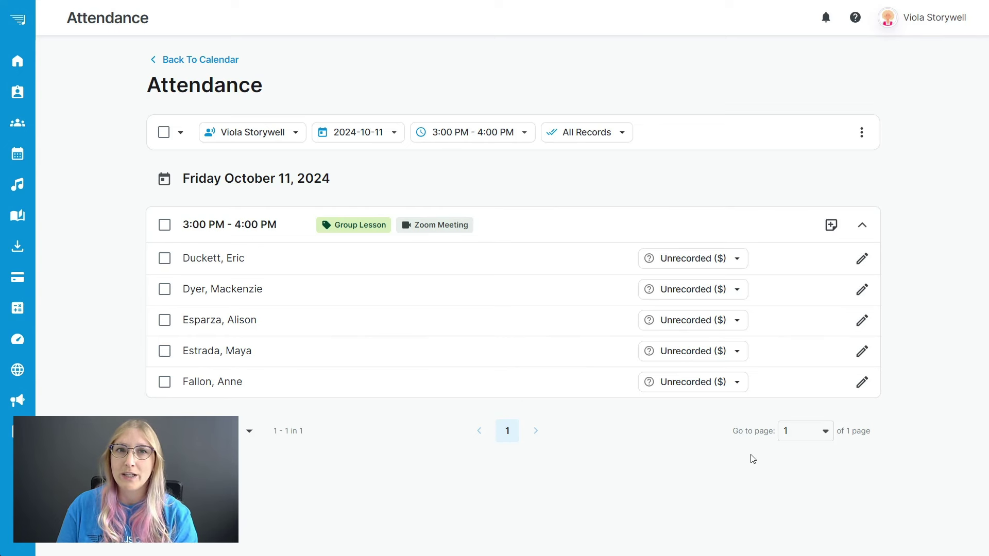
Set the first two attendees' statuses to Present individually.
click(705, 259)
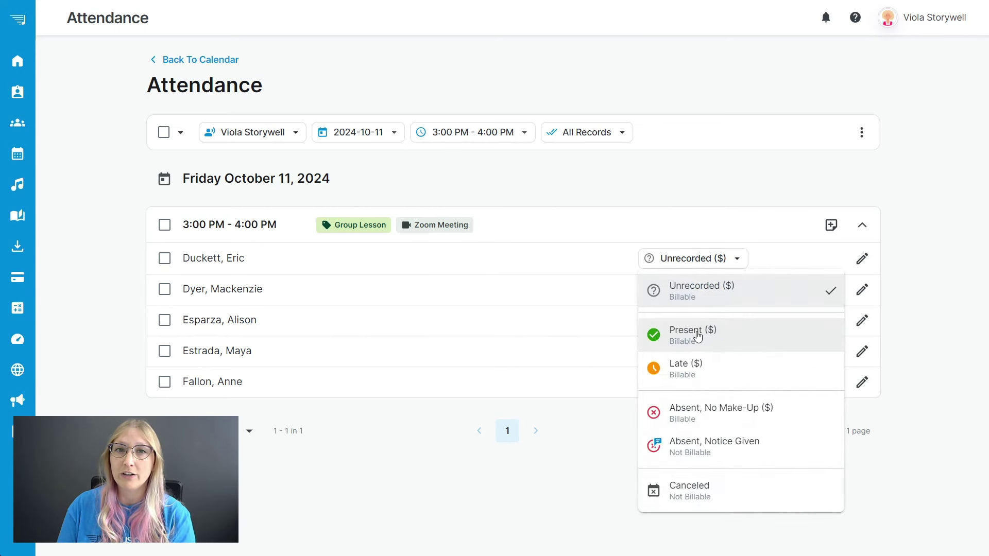
click(672, 332)
click(687, 297)
click(695, 368)
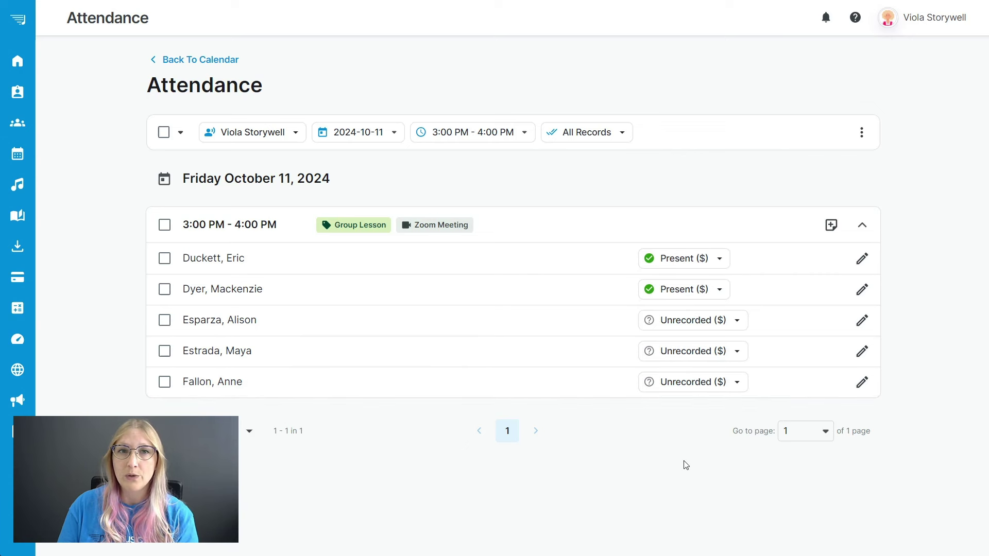
Select Esparza, Estrada and Fallon and apply Present ($) to all three.
click(165, 320)
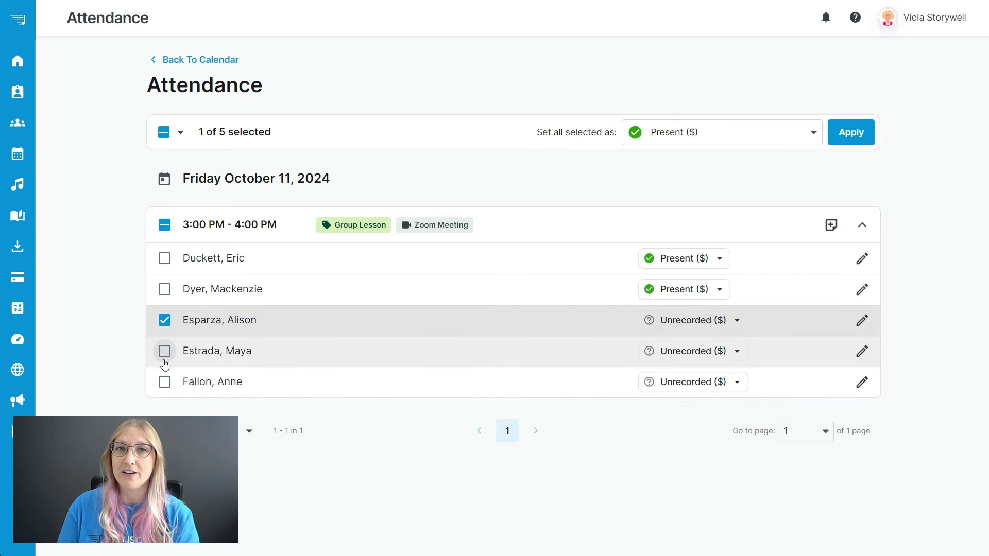
click(165, 351)
click(165, 382)
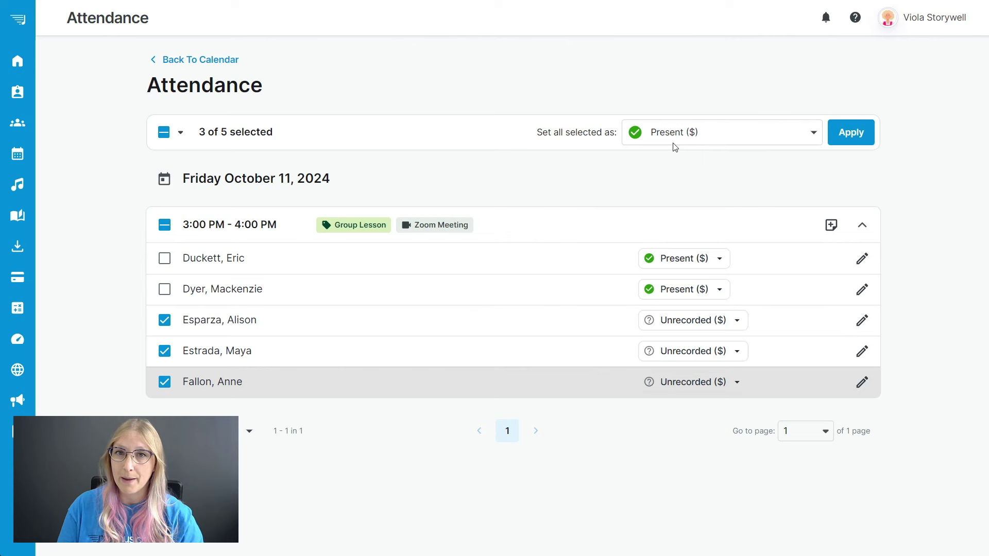
click(714, 133)
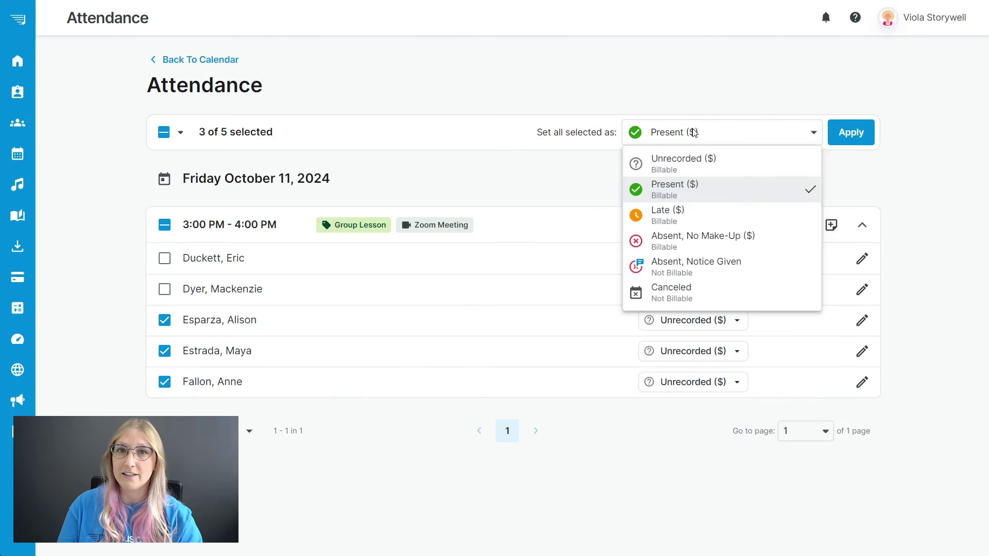
click(694, 133)
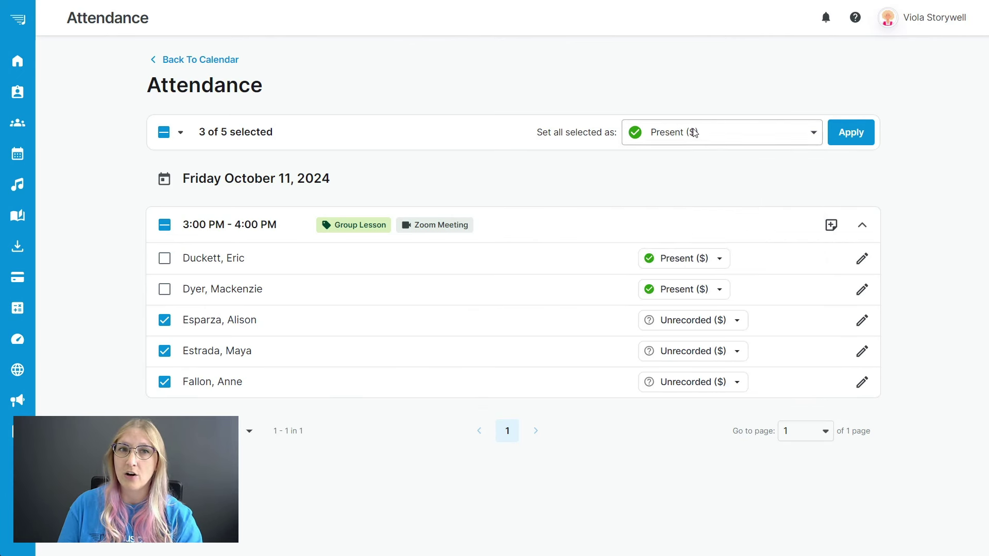
click(853, 136)
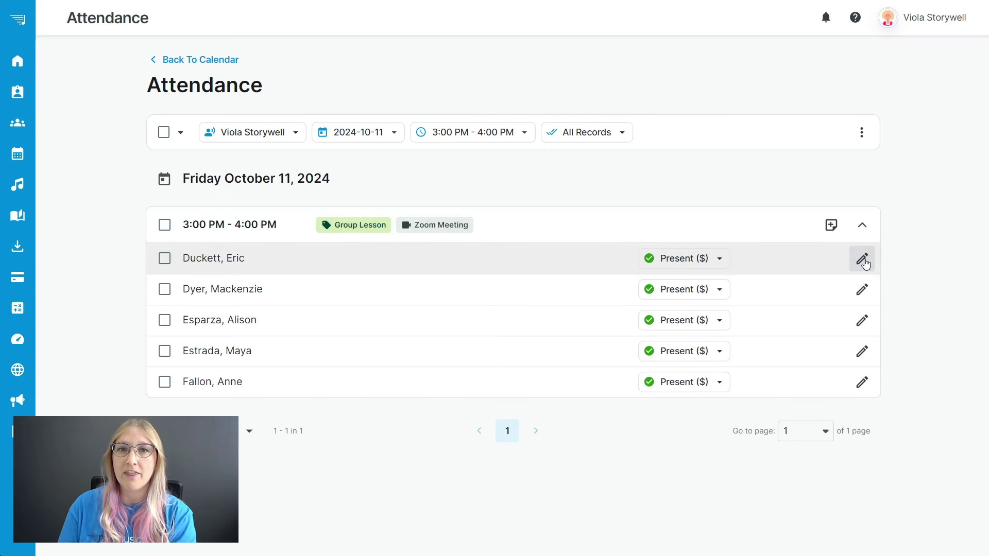
click(862, 260)
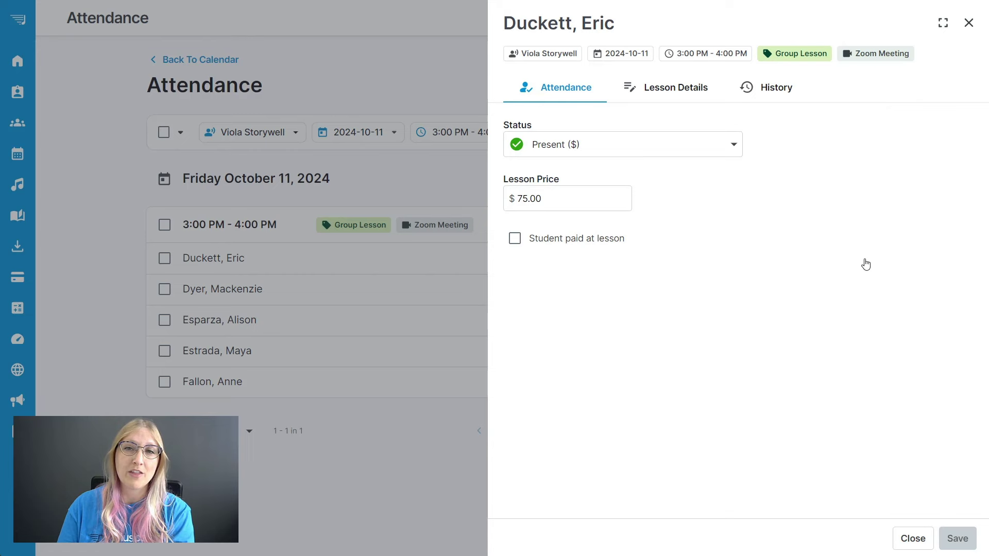
click(668, 93)
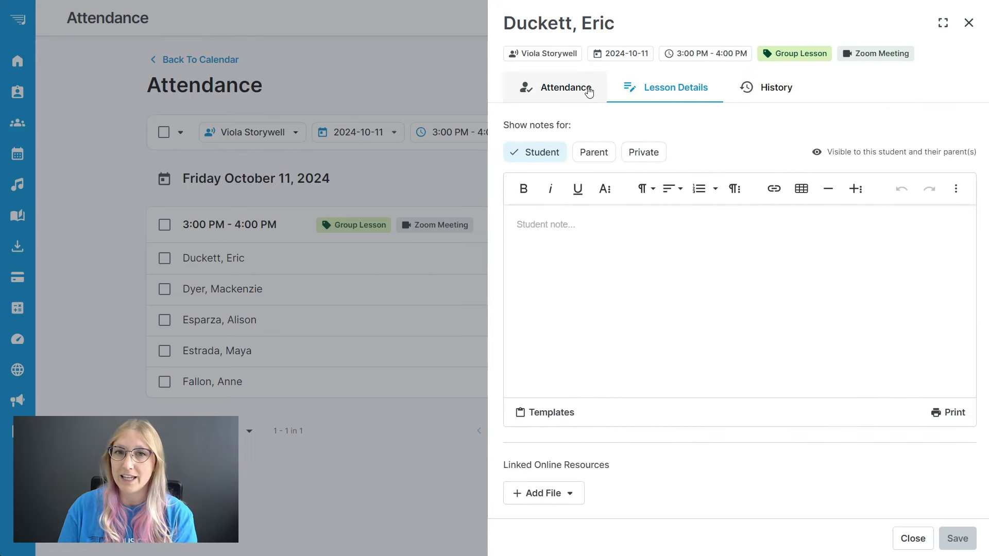
click(968, 24)
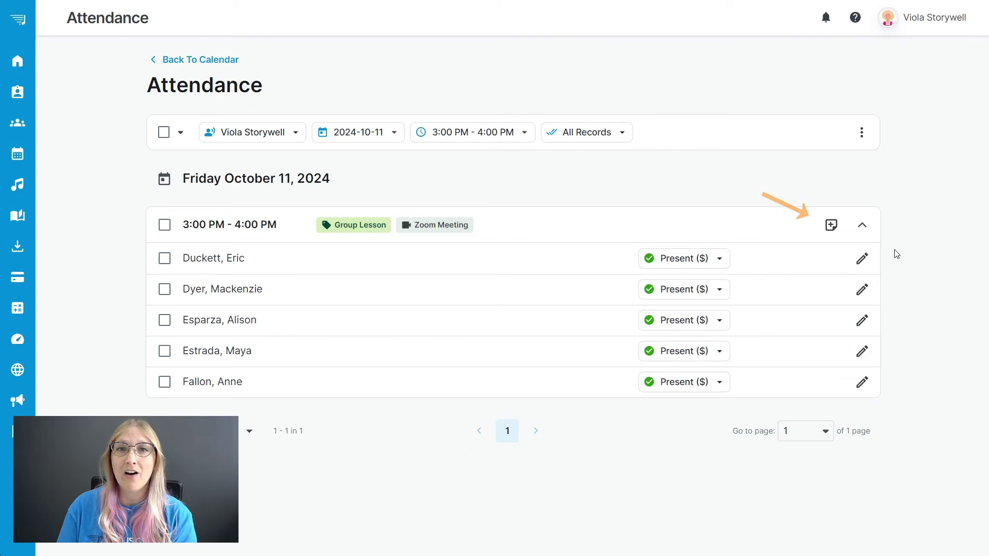
click(831, 224)
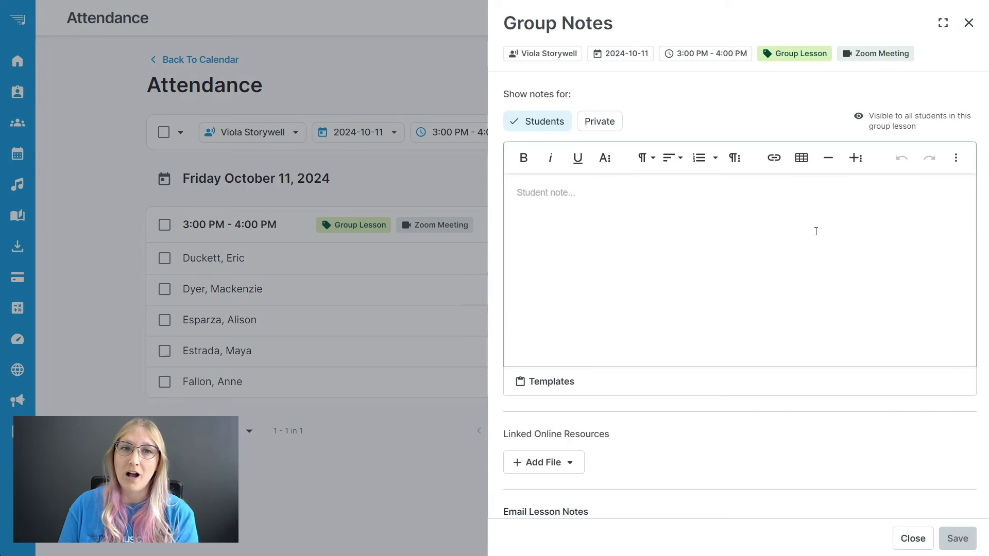
click(968, 23)
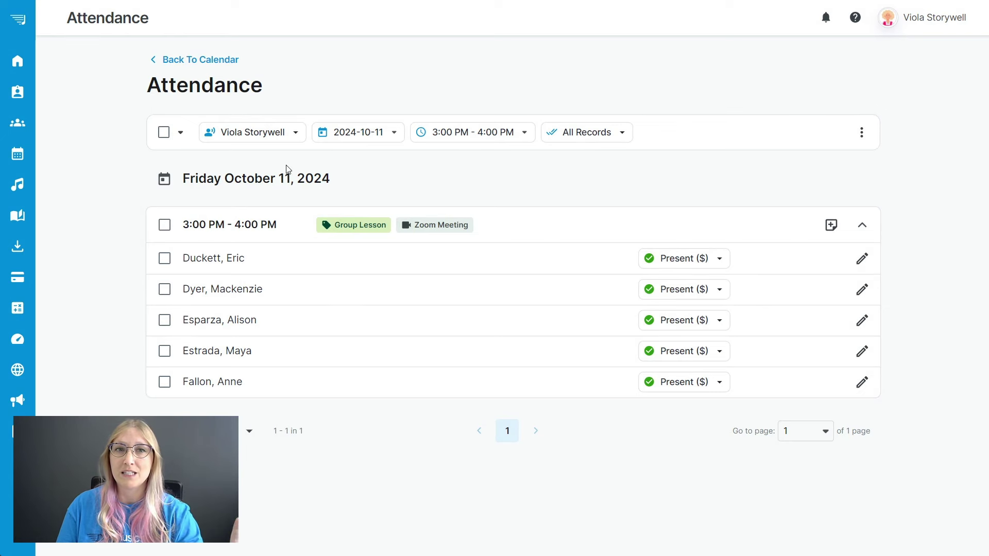
Filter attendance to October 6–12 with start times after 2:00 PM.
click(385, 140)
click(405, 230)
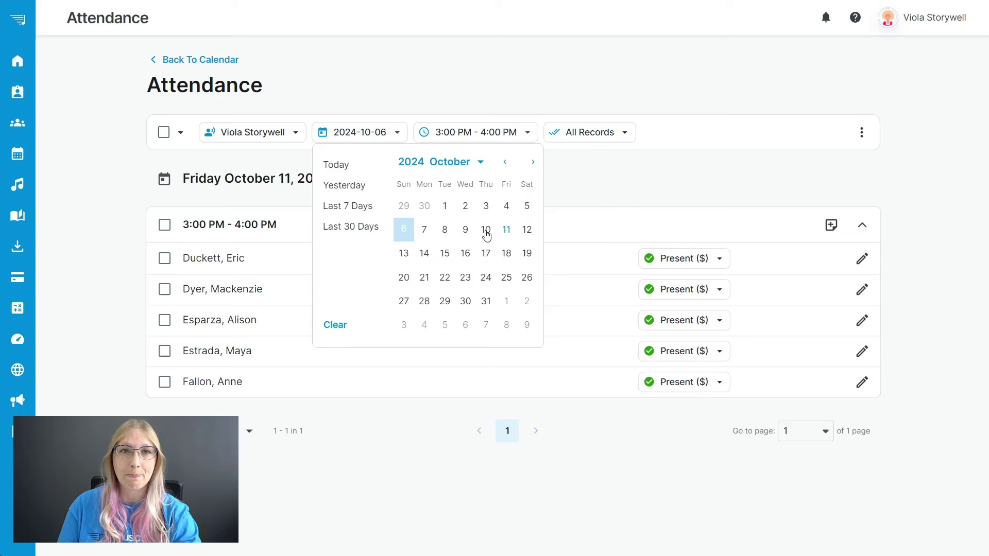
click(525, 230)
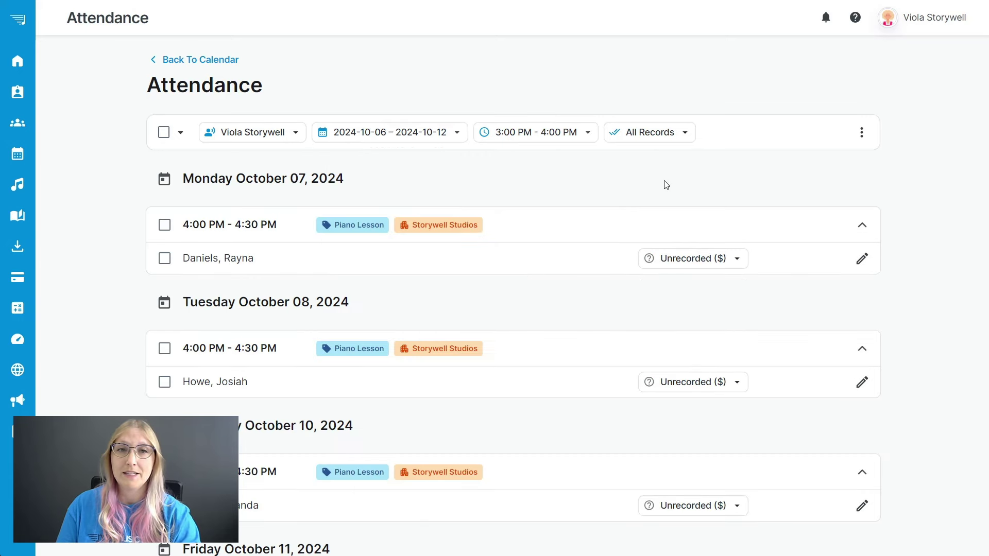
click(564, 138)
click(527, 269)
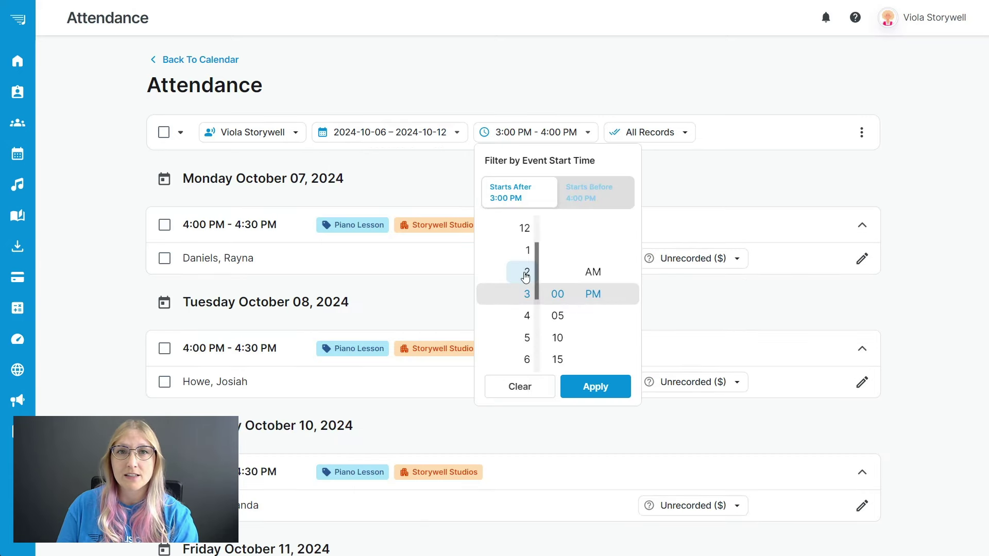
click(595, 387)
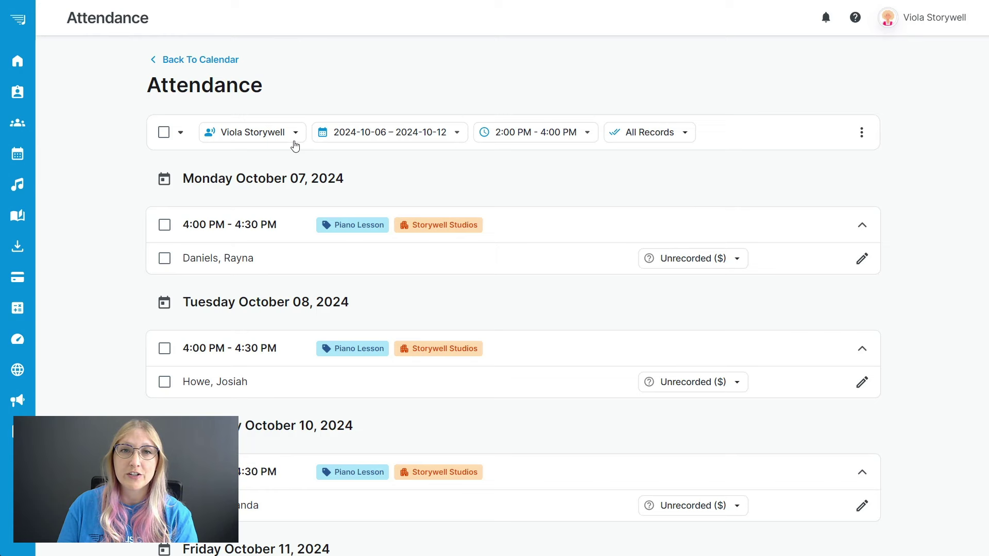
Leave the teacher filter unchanged and show only Unrecorded ($) records.
click(291, 138)
click(291, 136)
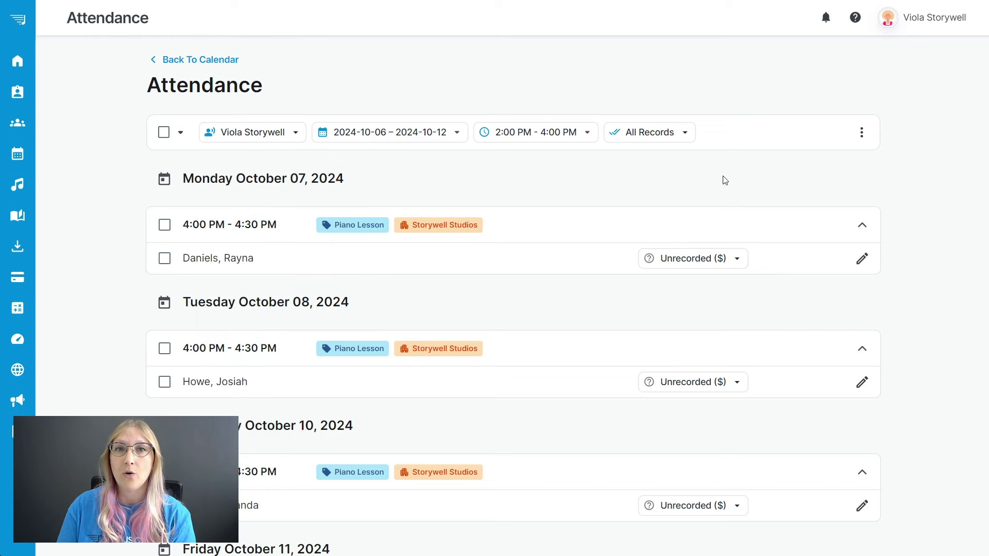
click(676, 138)
click(672, 194)
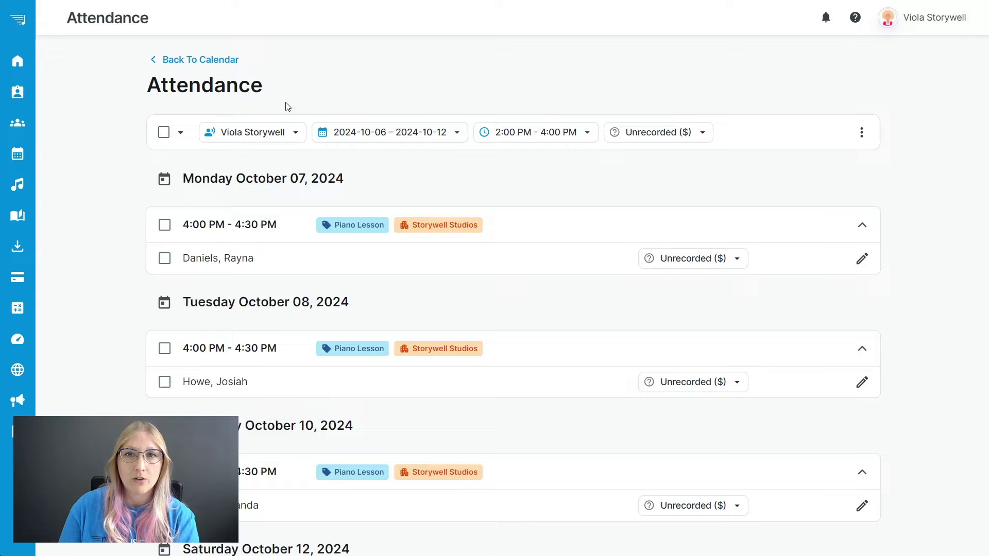
Back on the calendar, choose Take Attendance (3 Events) for October 11, then go Home.
click(208, 60)
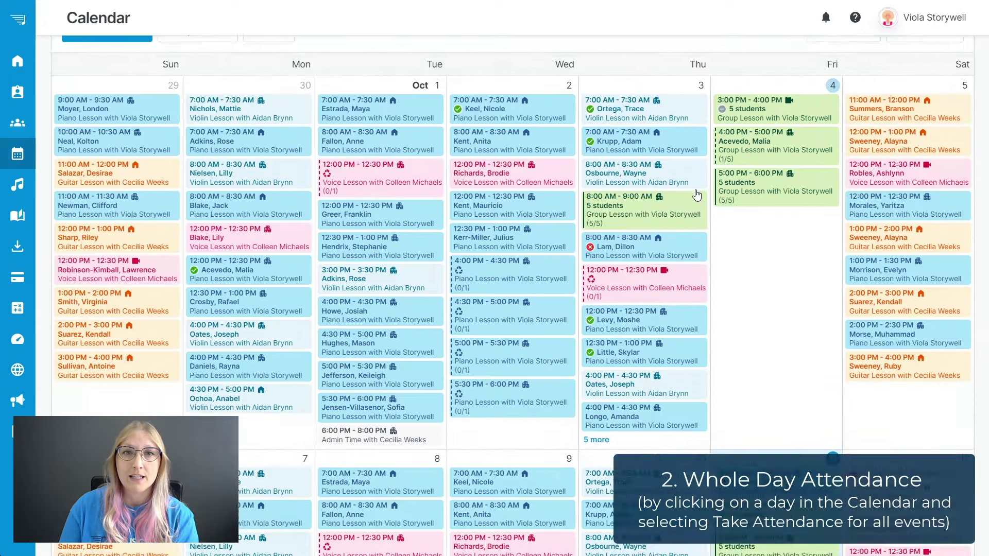
scroll(776, 259, down, 5)
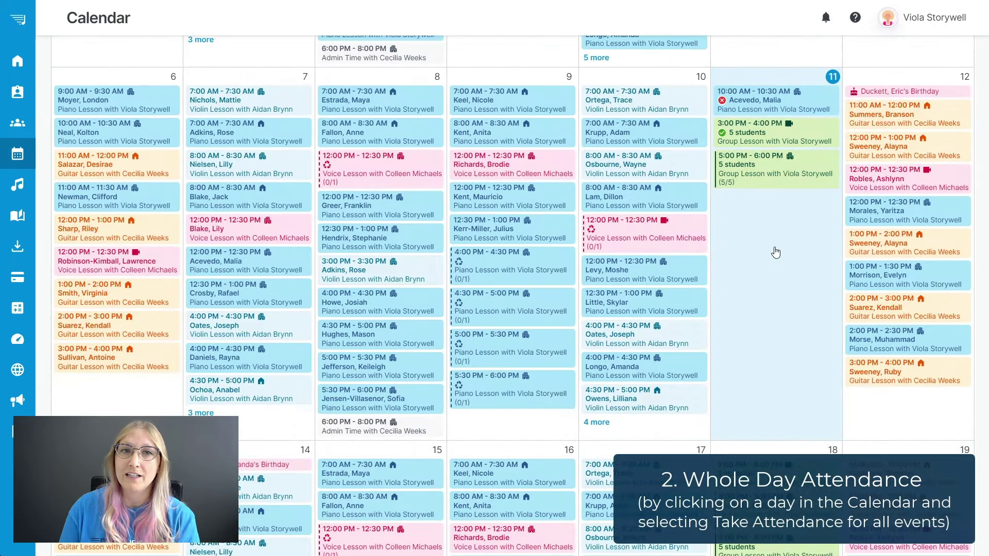
click(748, 81)
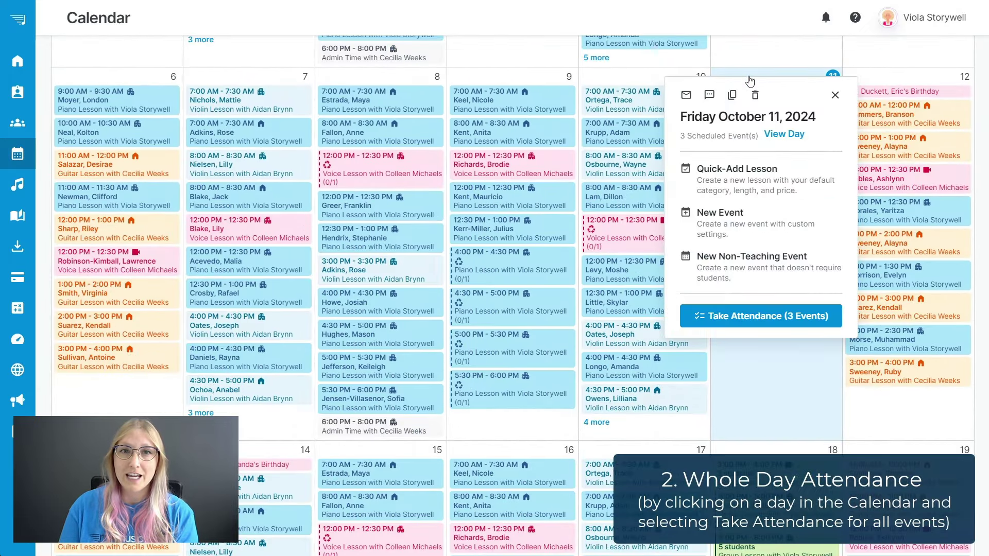
click(759, 323)
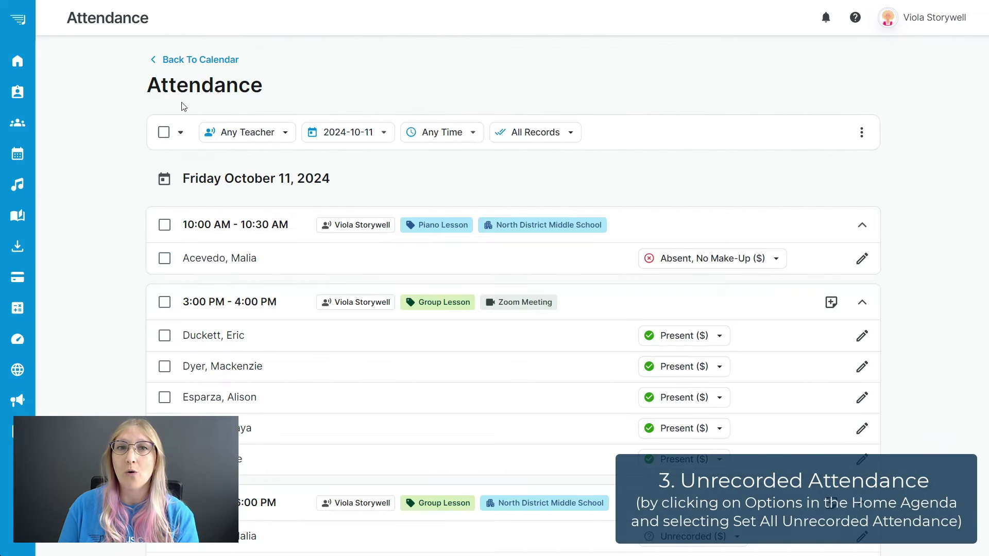
click(21, 62)
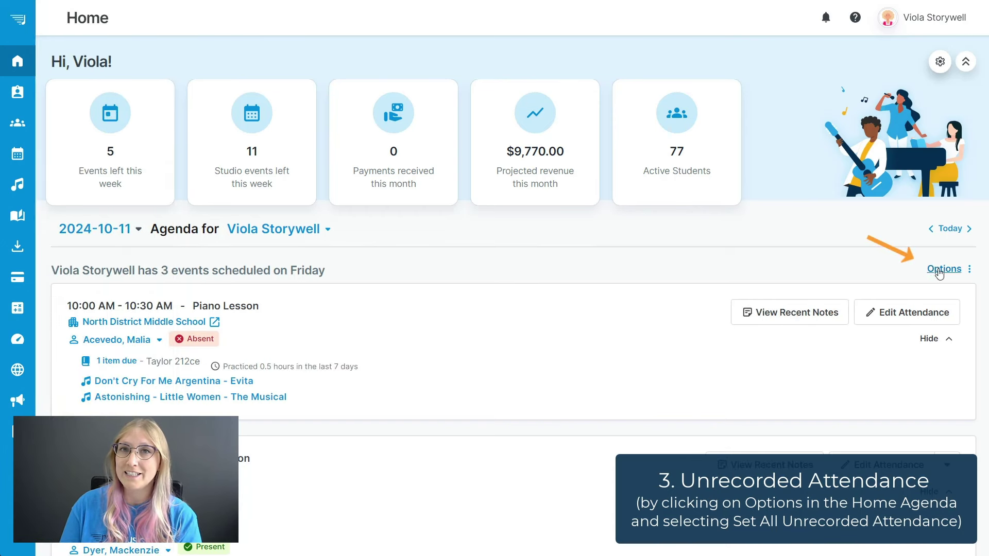
Choose Set All Unrecorded Attendance from the Home agenda's Options menu.
click(946, 269)
click(885, 295)
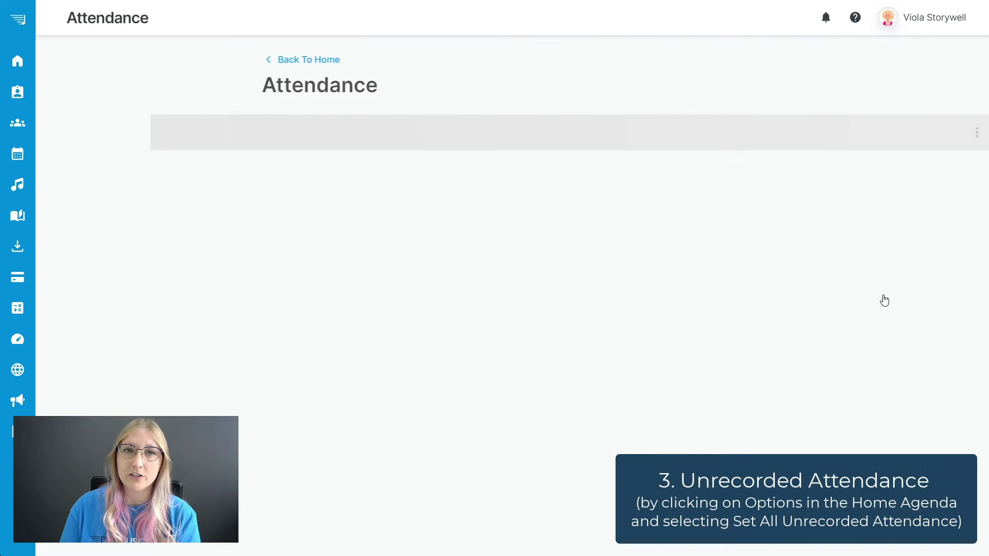